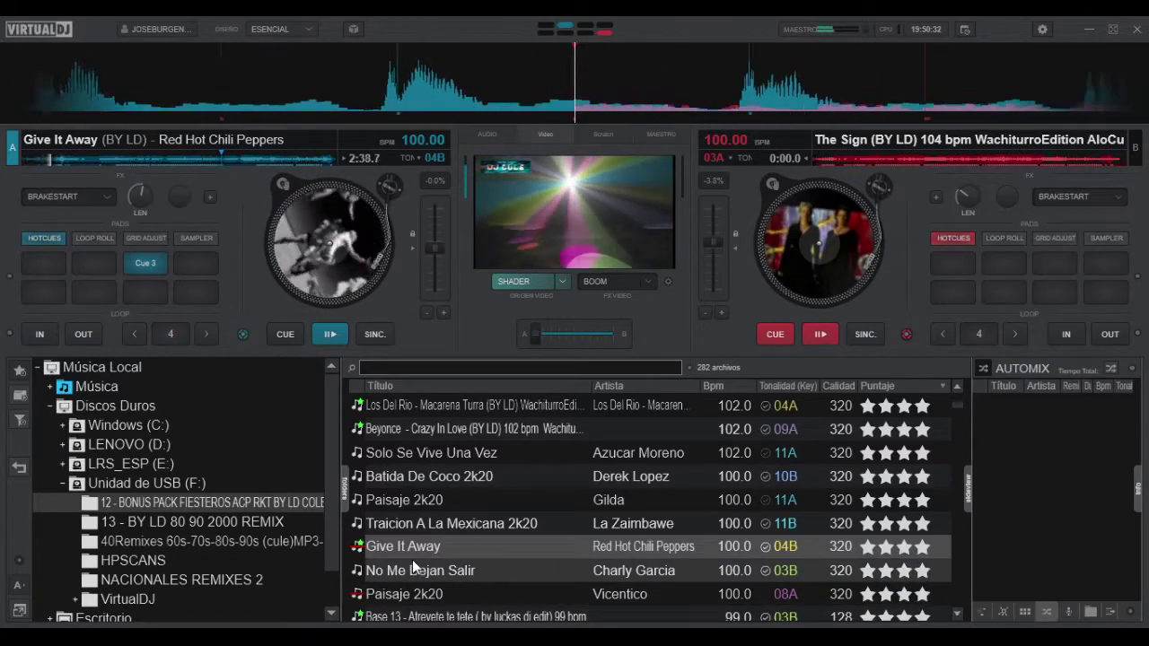
- Load "Take On Me 2K20" by A-ha from the USB folder's song list onto deck B
scroll(435, 534, up, 2)
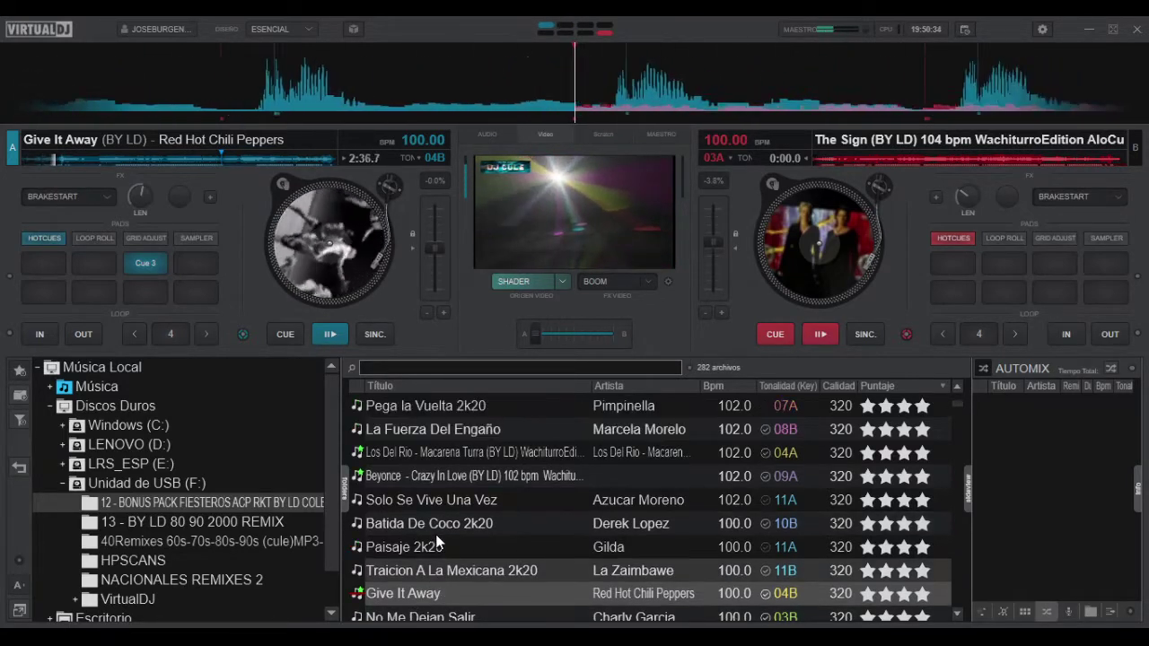
scroll(438, 539, up, 2)
scroll(437, 540, up, 2)
scroll(435, 534, up, 2)
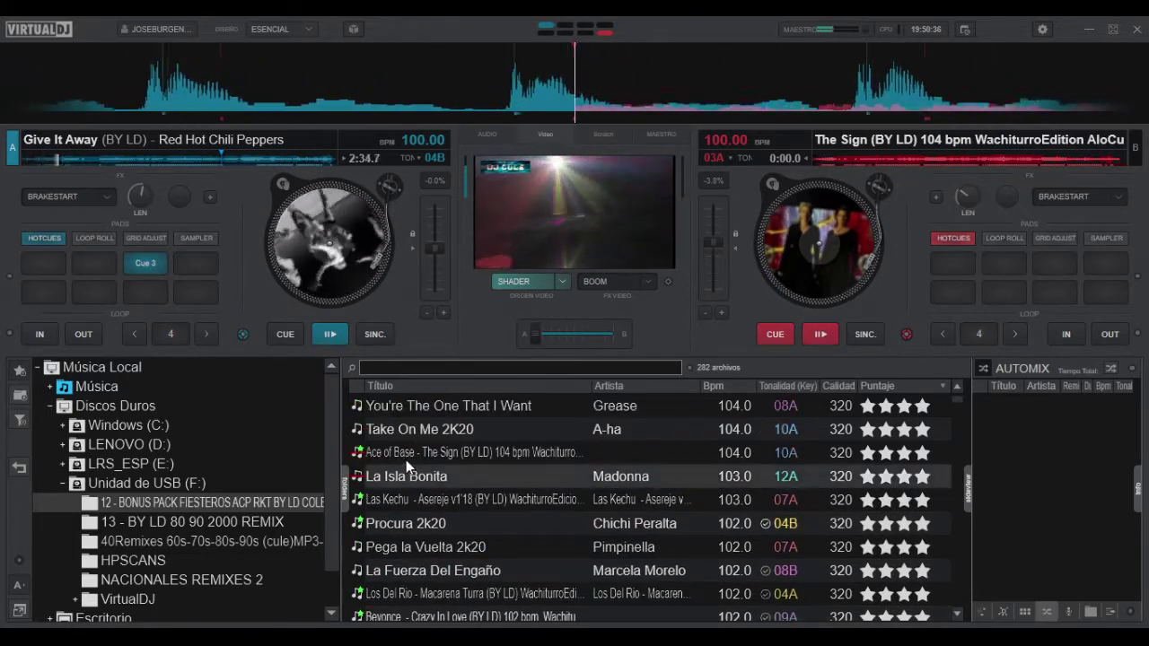
drag(401, 425, 880, 179)
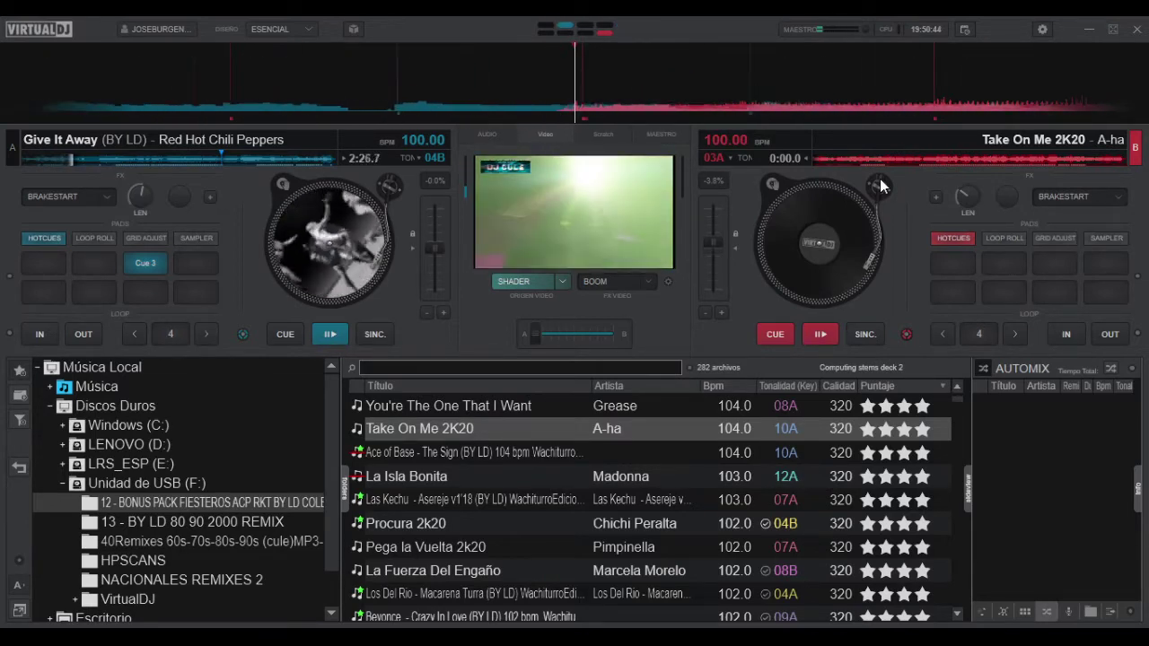
- Preview deck B's track, return it to the very start and play it again
key(space)
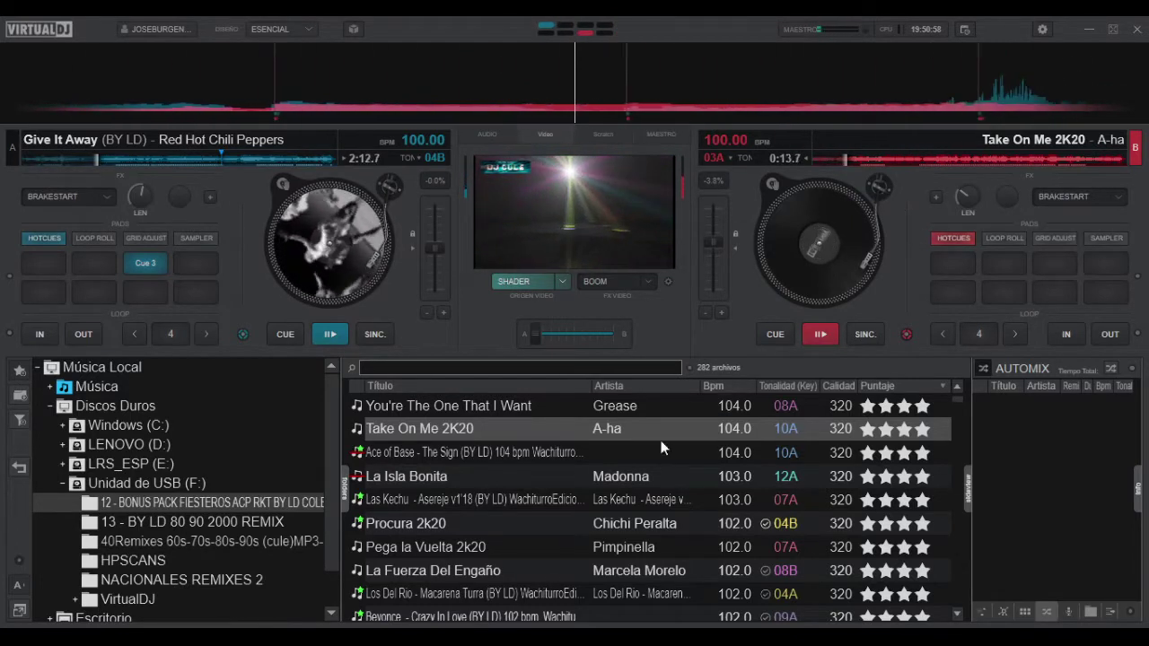
key(Home)
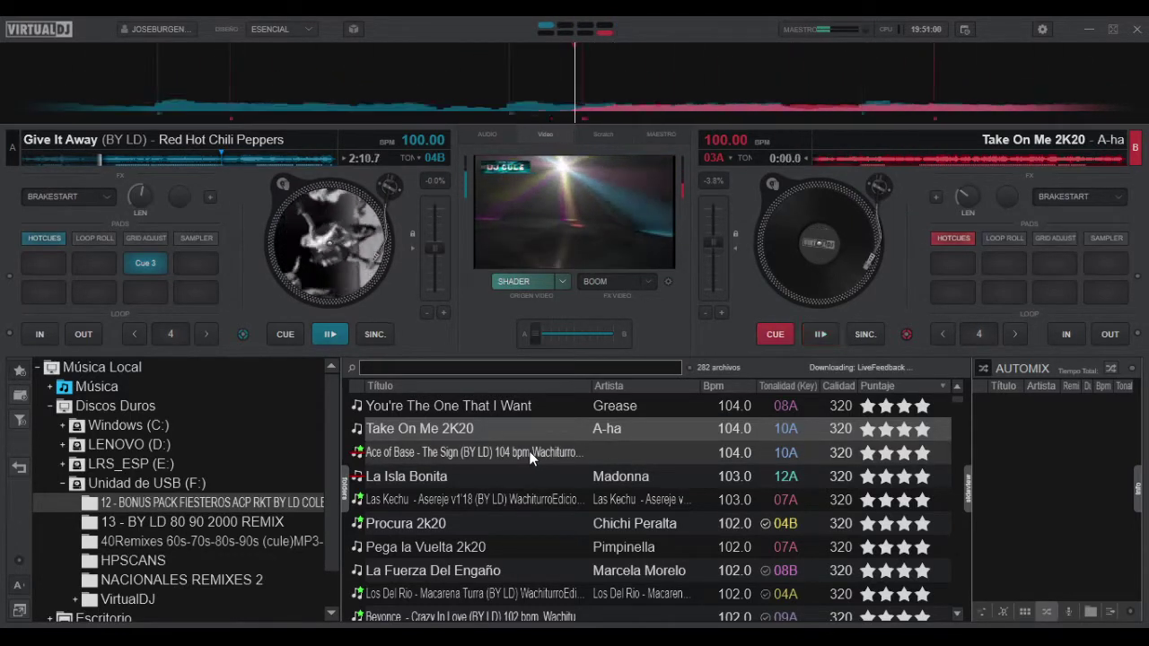
key(space)
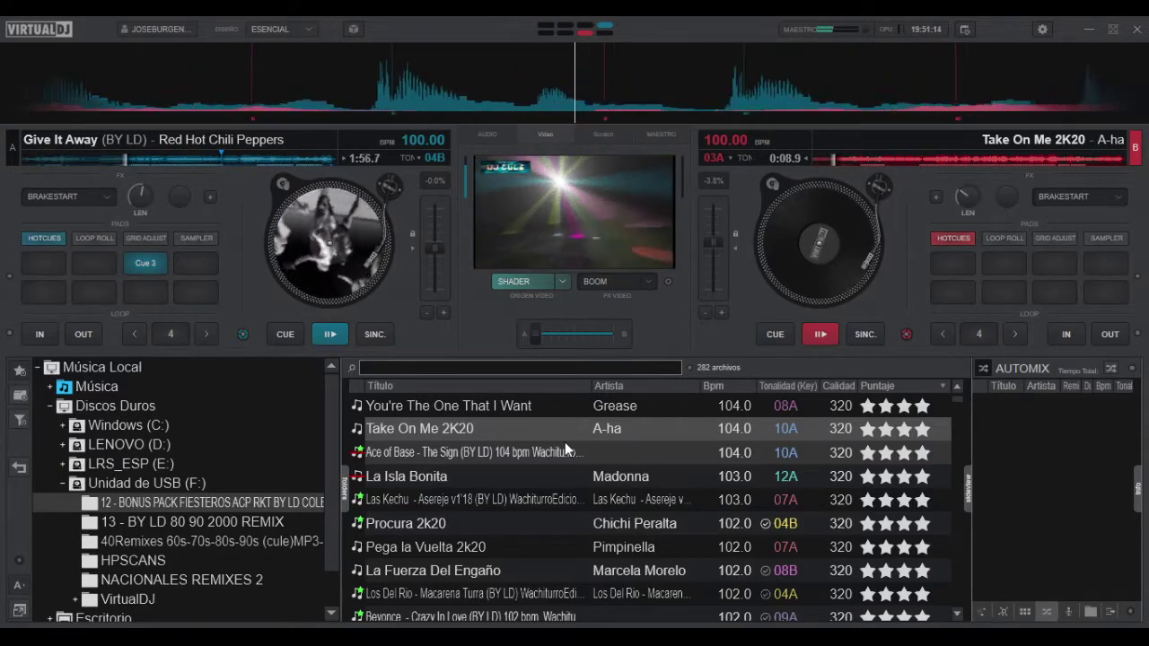
- Store hot cue 2 on deck B at about 0:08.9 and start playback from that cue
key(2)
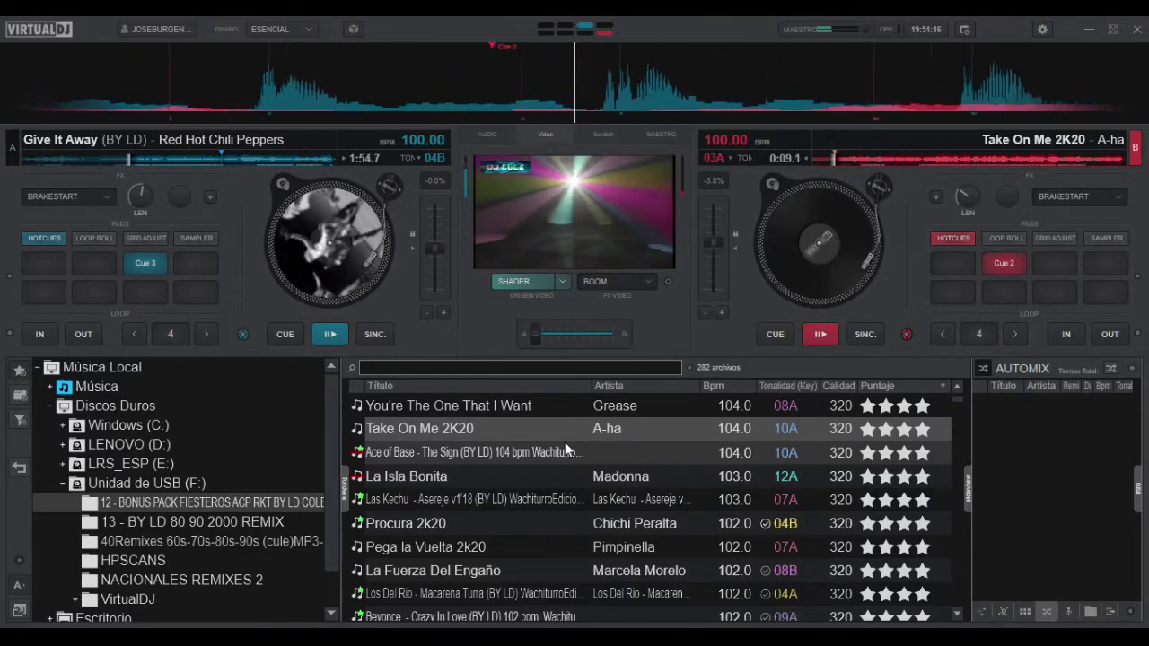
key(c)
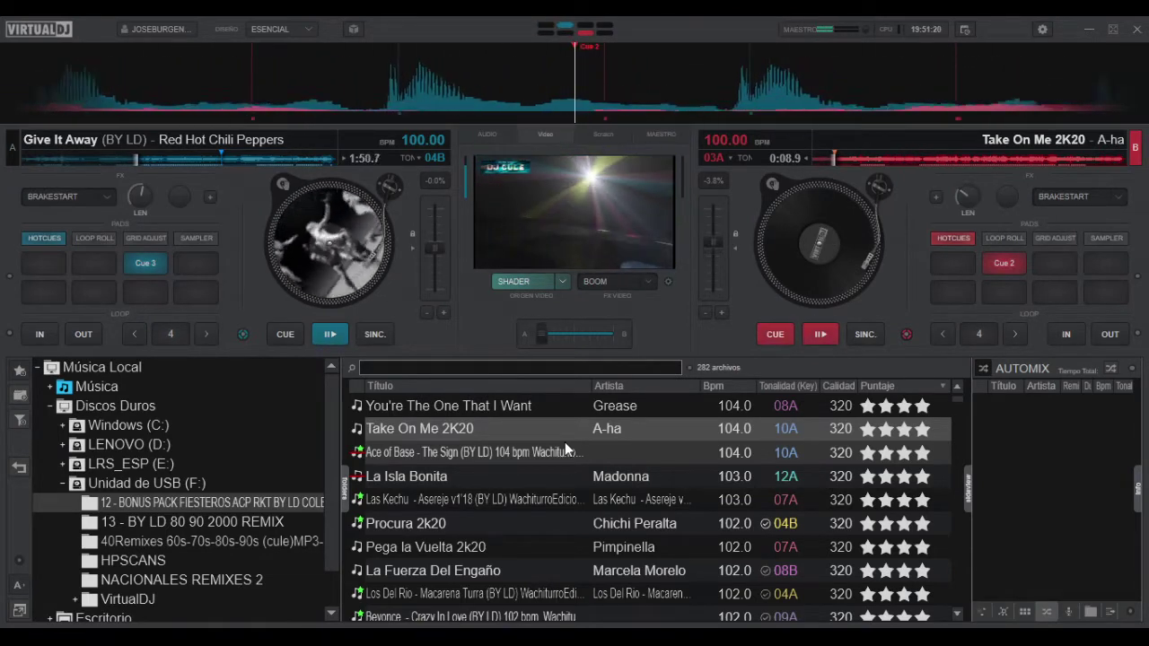
key(space)
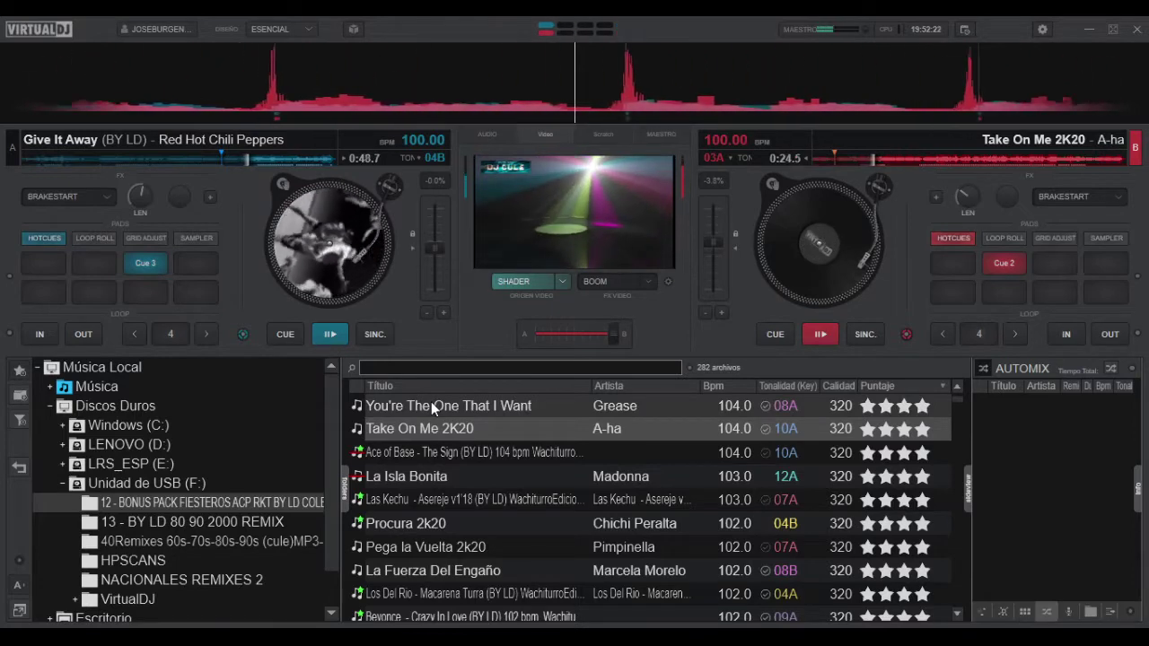
- Load "You're The One That I Want" by Grease onto deck A and engage a 4-beat loop on it
drag(431, 401, 169, 167)
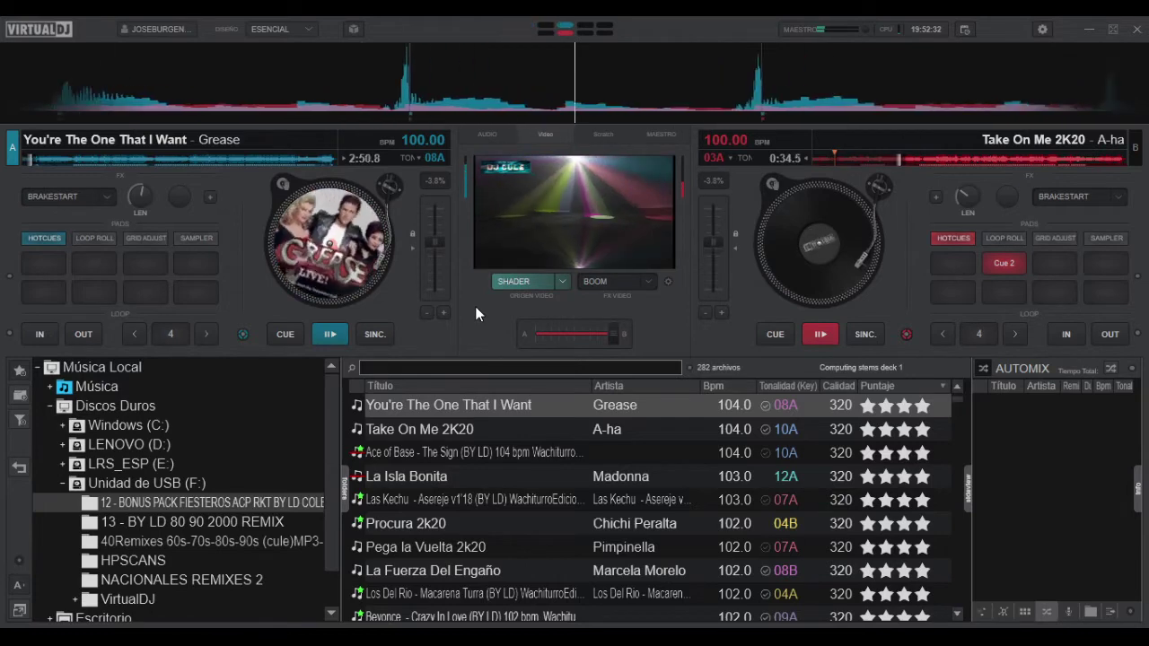
key(q)
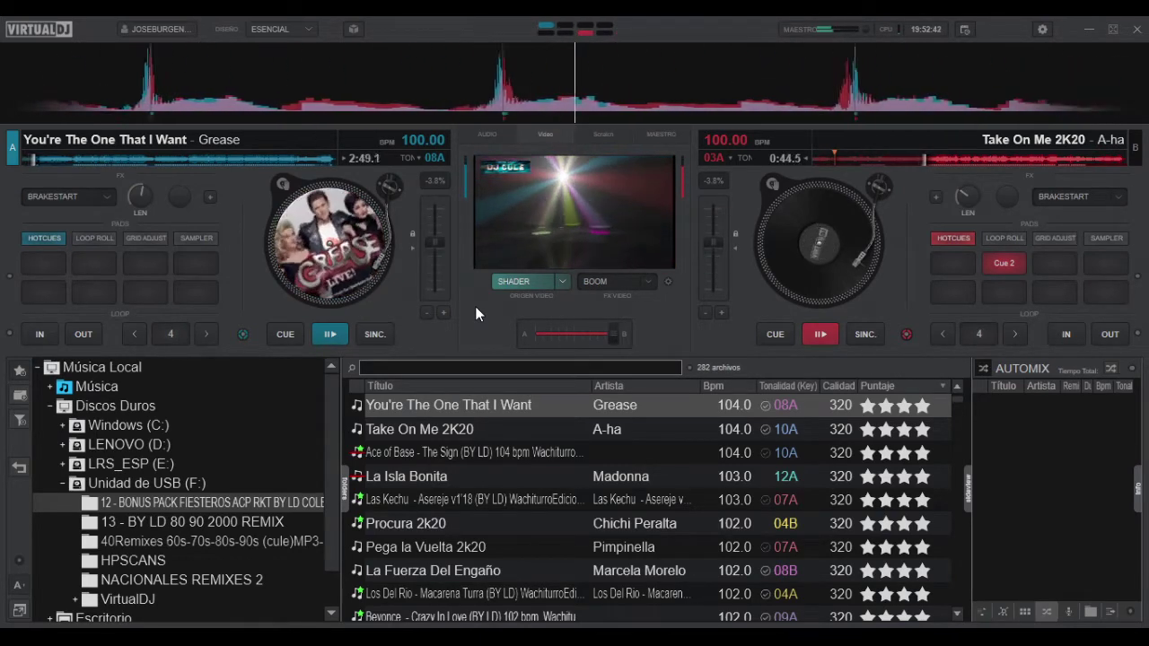
key(l)
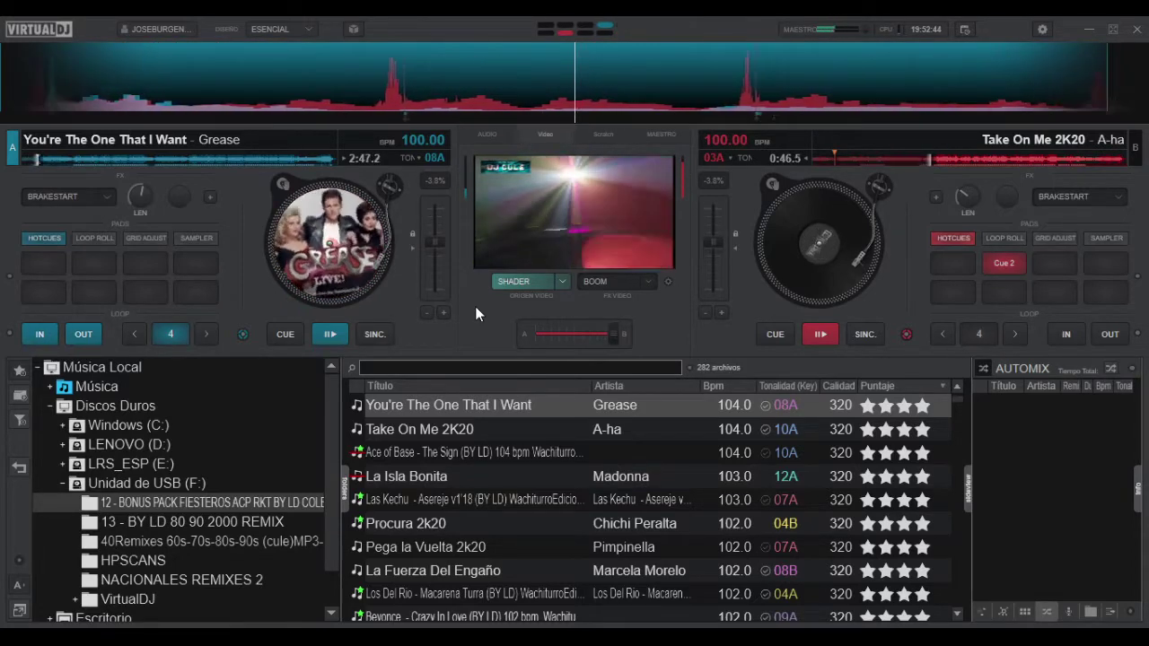
- Restart deck A's track from its beginning in time with deck B and release its 4-beat loop
key(c)
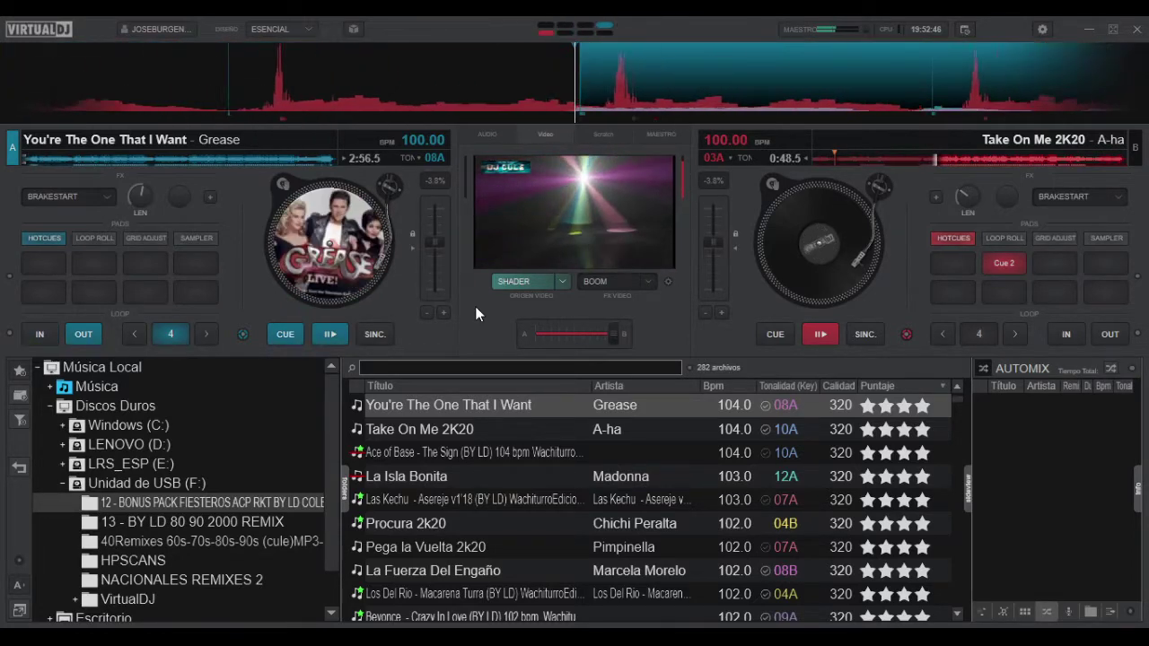
key(space)
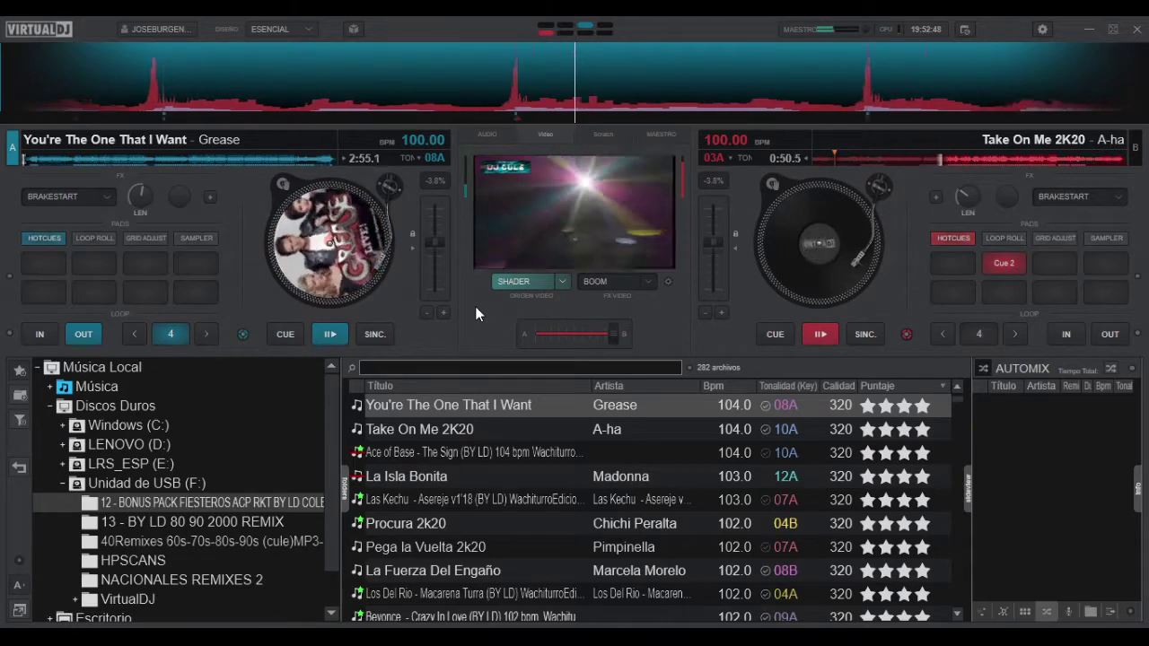
key(l)
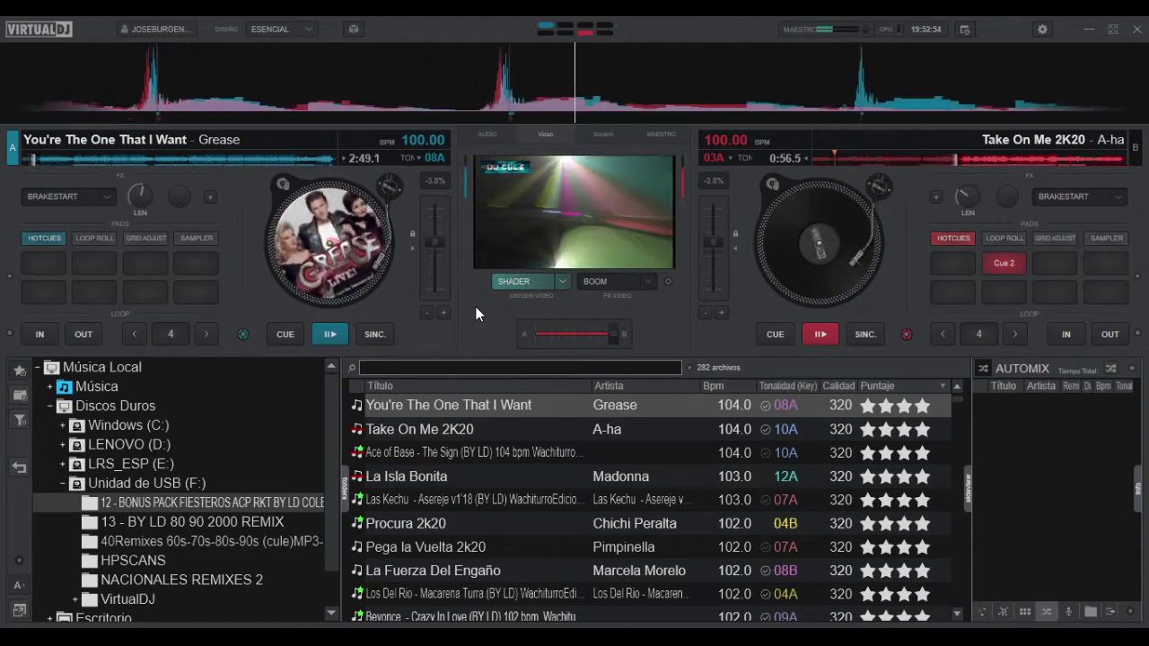
key(q)
key(space)
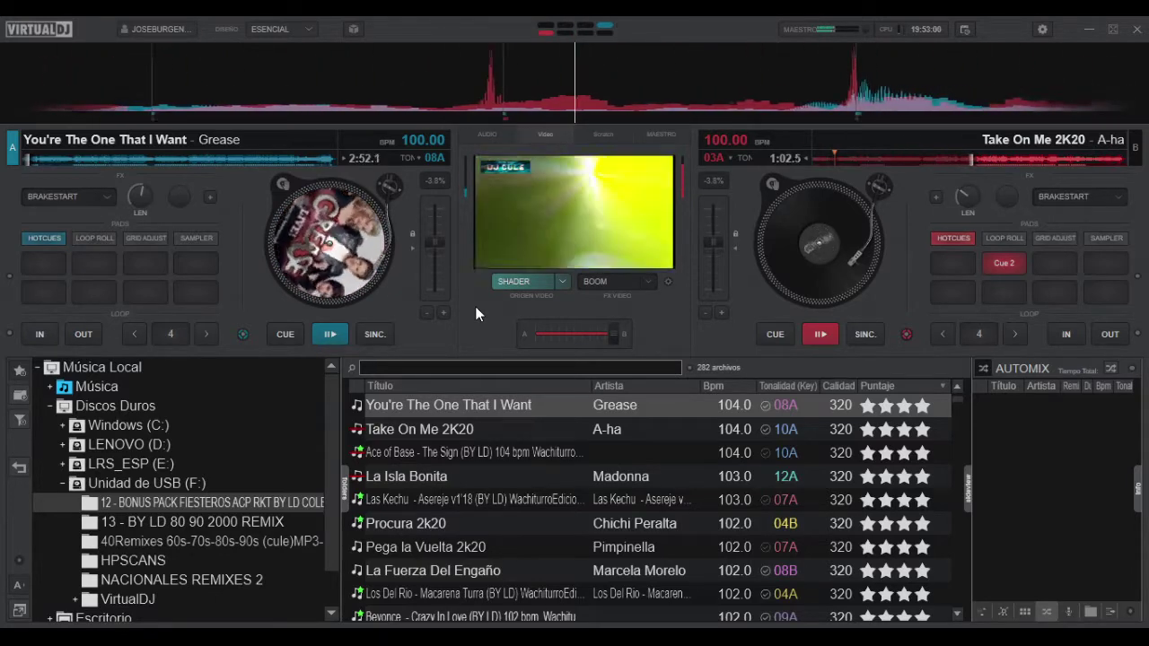
key(l)
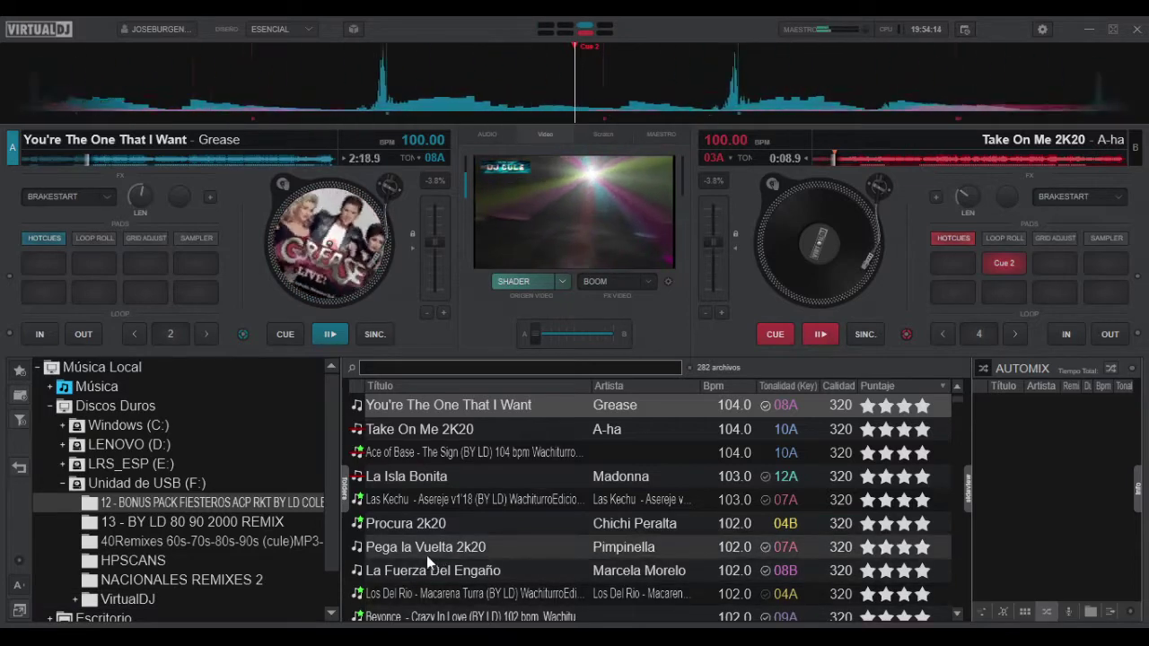
- Load Ace of Base's "The Sign" 104 bpm remix onto deck B and start playing it
drag(409, 450, 875, 169)
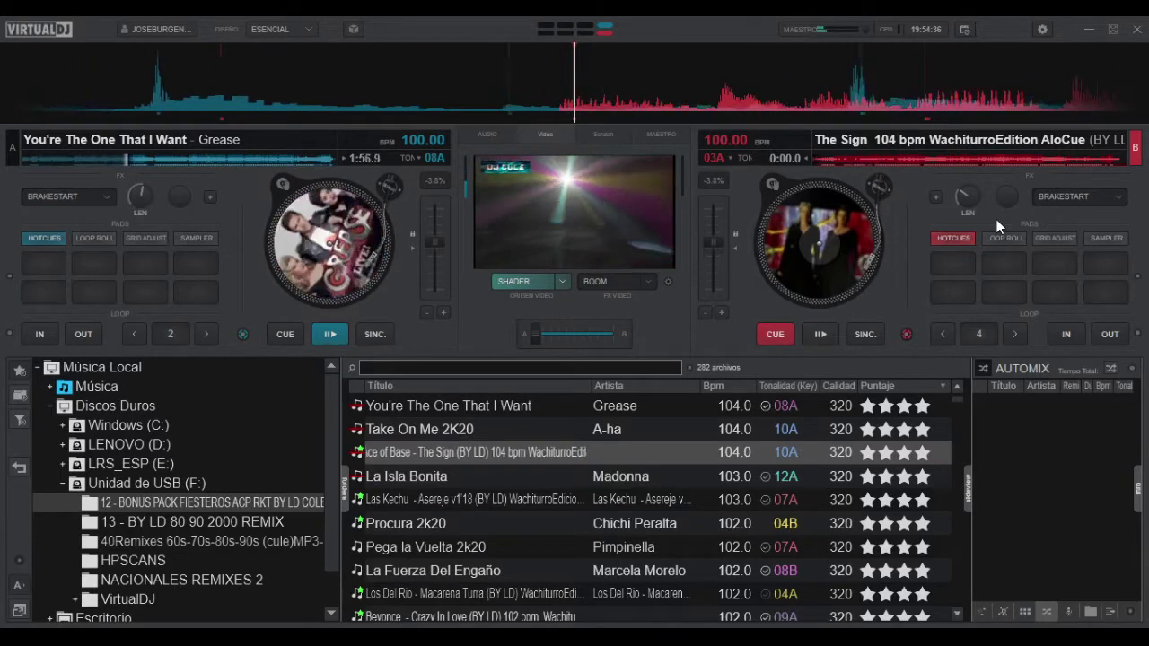
key(space)
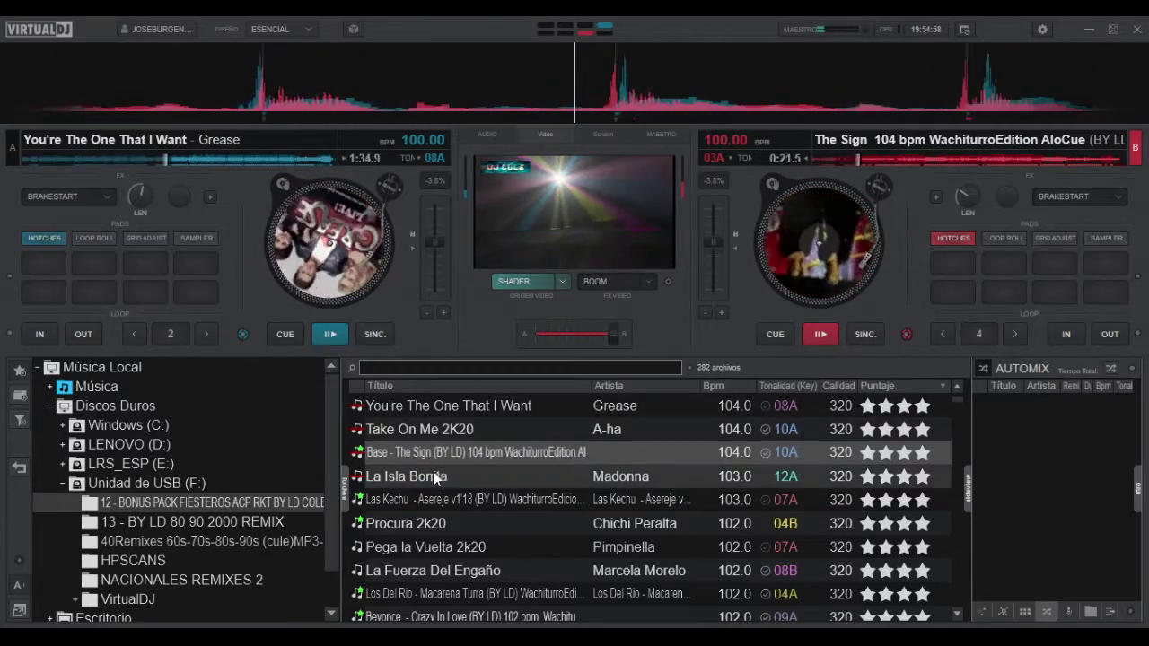
- Load "La Isla Bonita" by Madonna onto deck A and loop its intro with a 4-beat loop length
drag(435, 478, 204, 201)
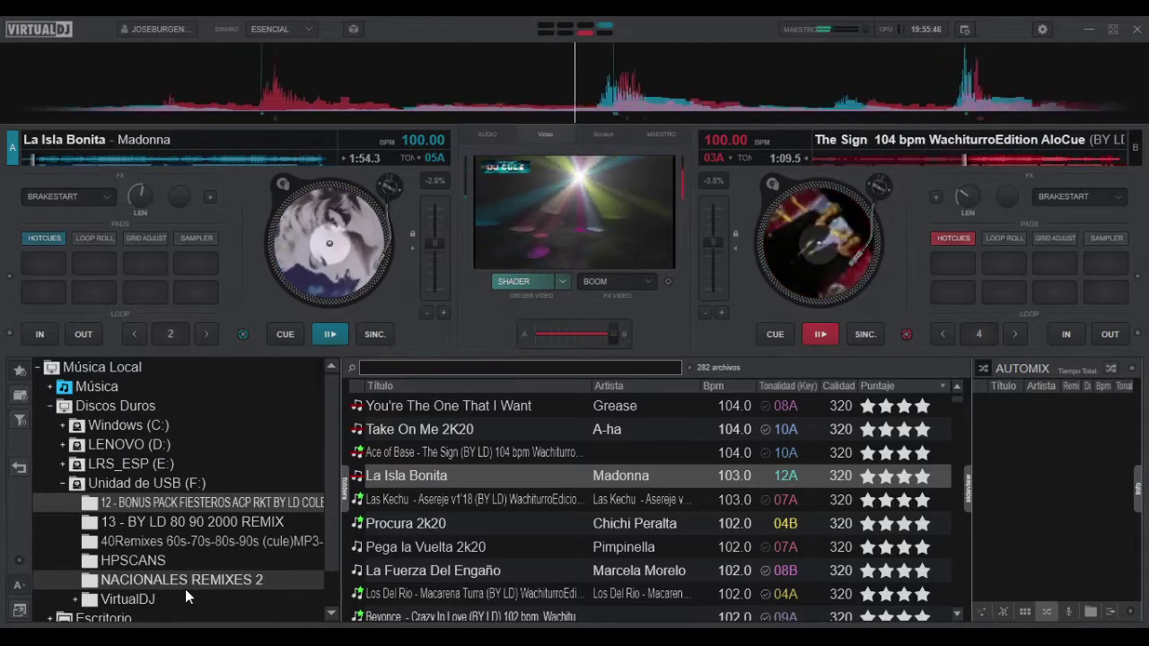
key(l)
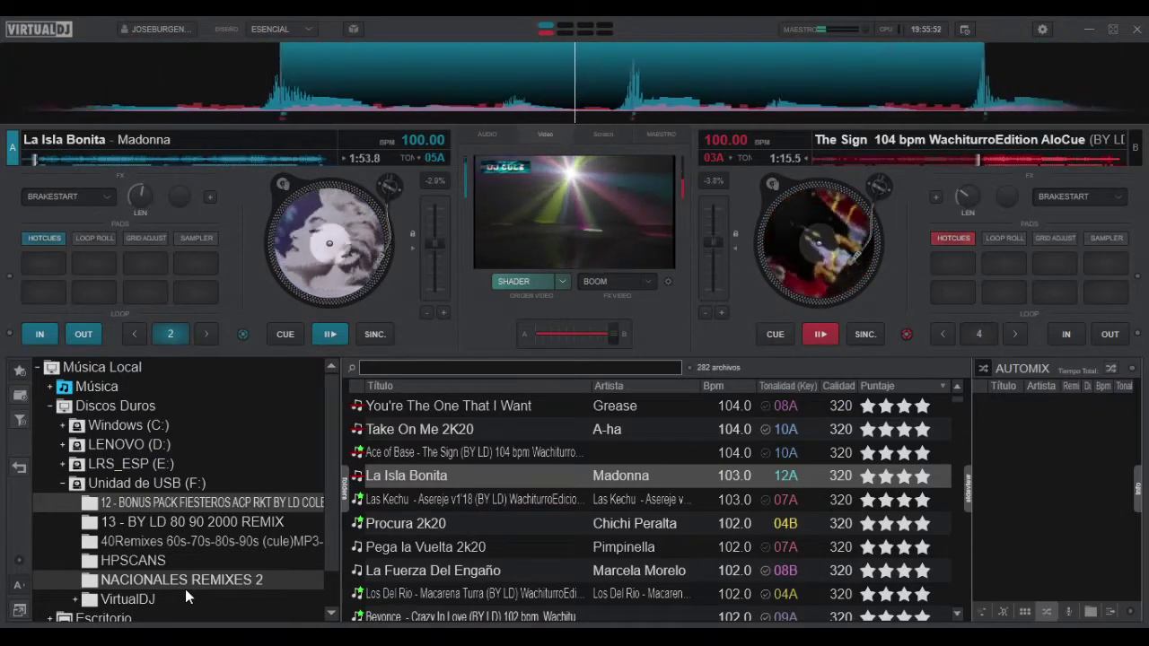
key(Up)
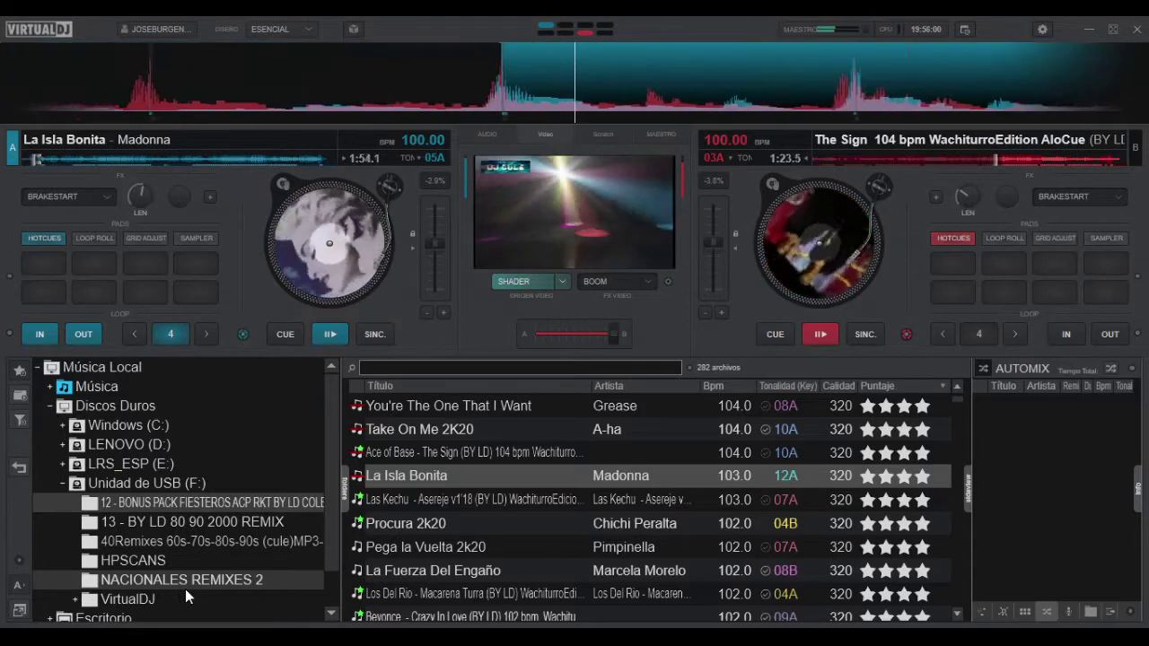
- Retrigger deck A's 4-beat loop near the start of the track and release it so the song plays on
key(l)
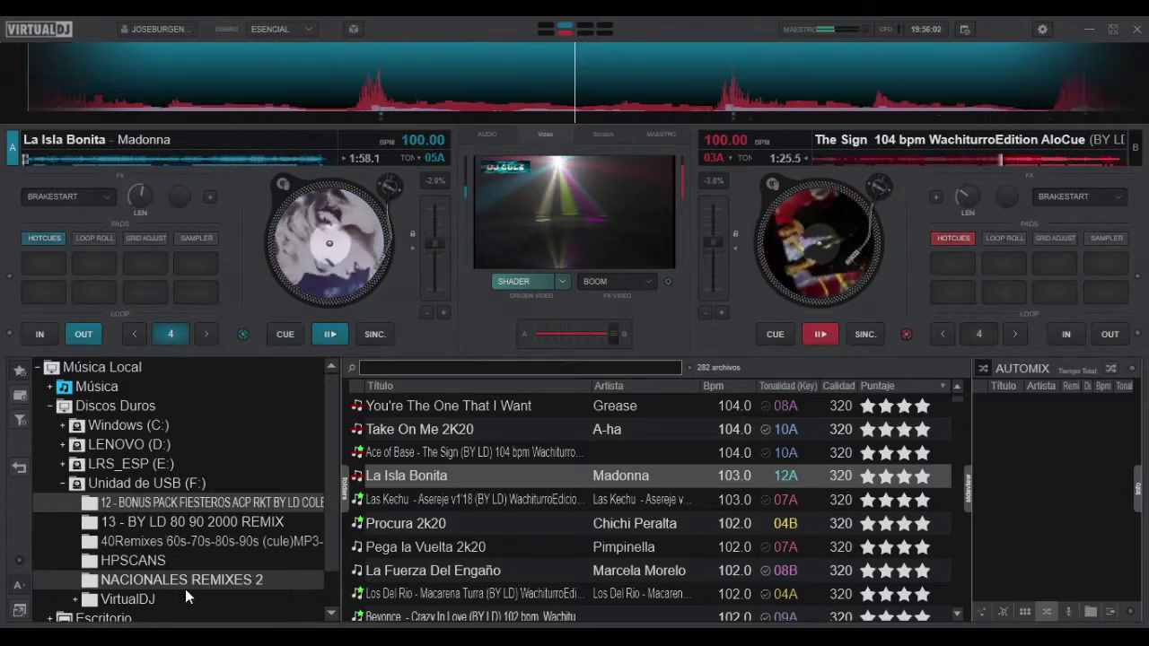
key(l)
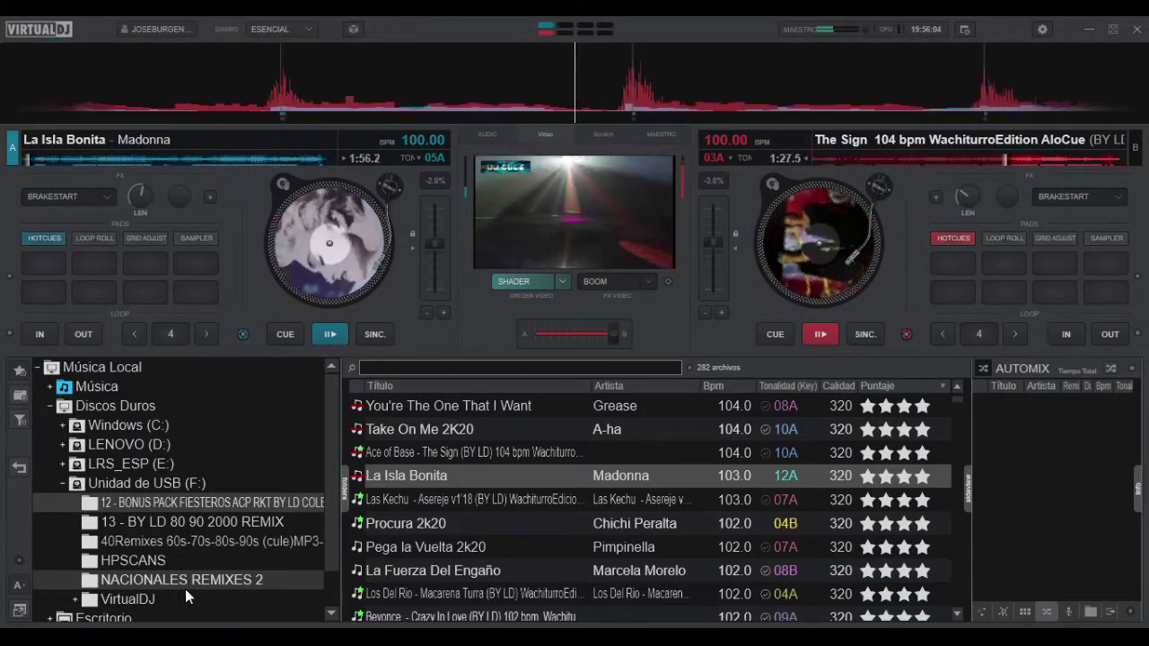
key(l)
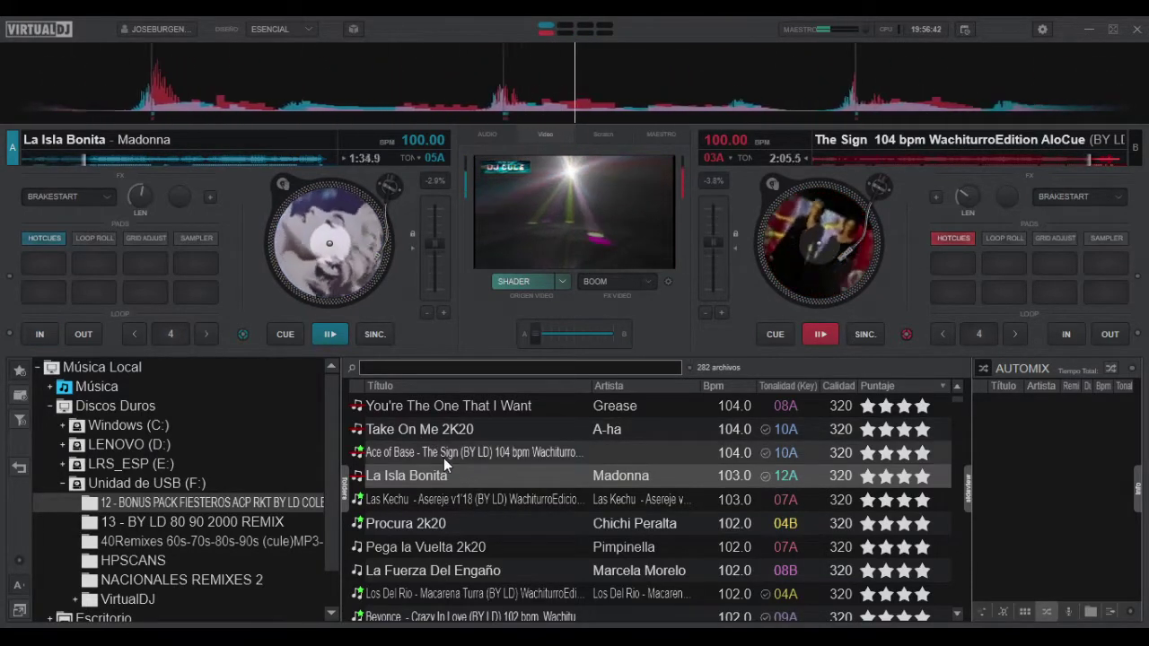
- Load "Traicion A La Mexicana 2k20" by La Zaimbawe from the song list onto deck B
scroll(444, 458, down, 2)
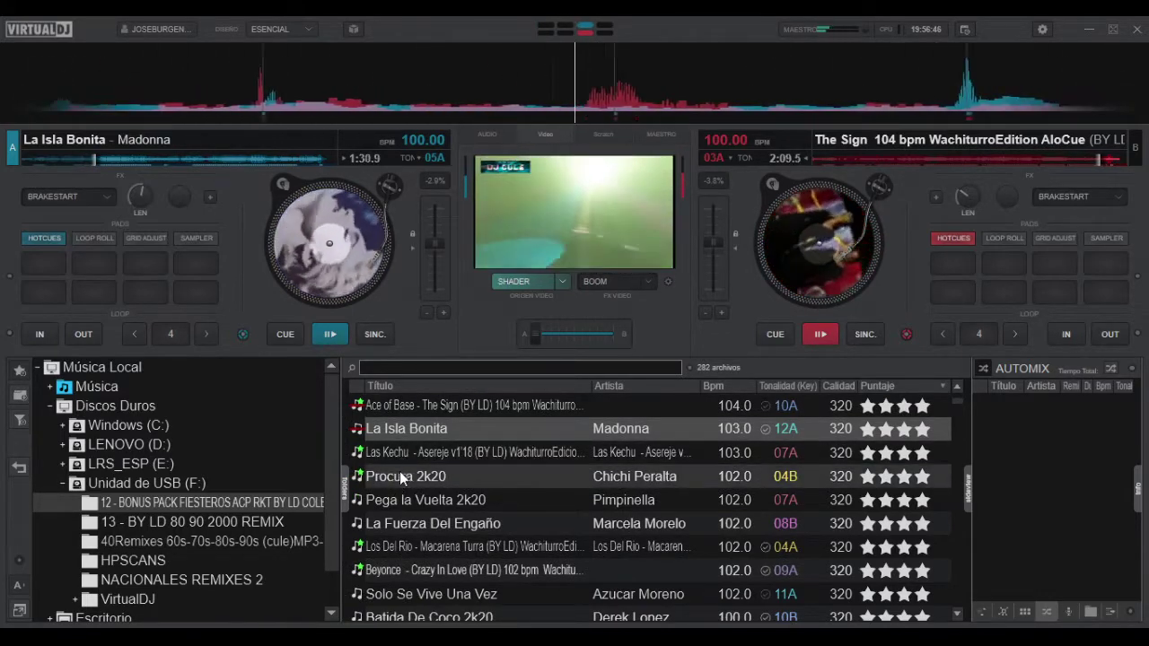
drag(399, 472, 600, 451)
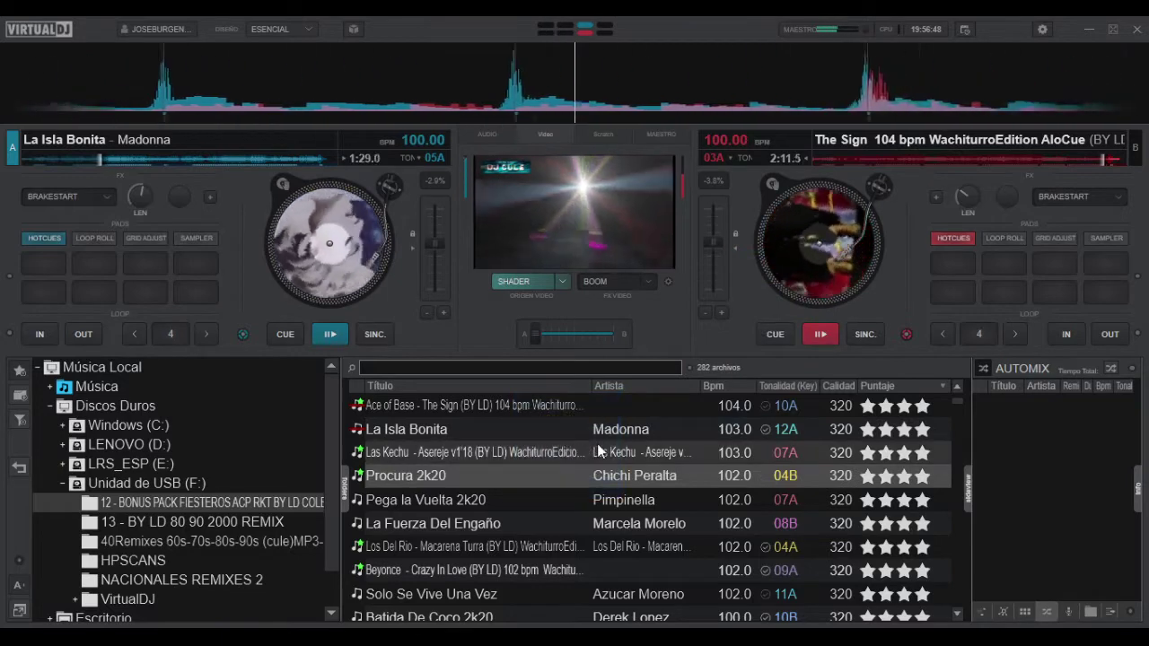
scroll(590, 450, down, 2)
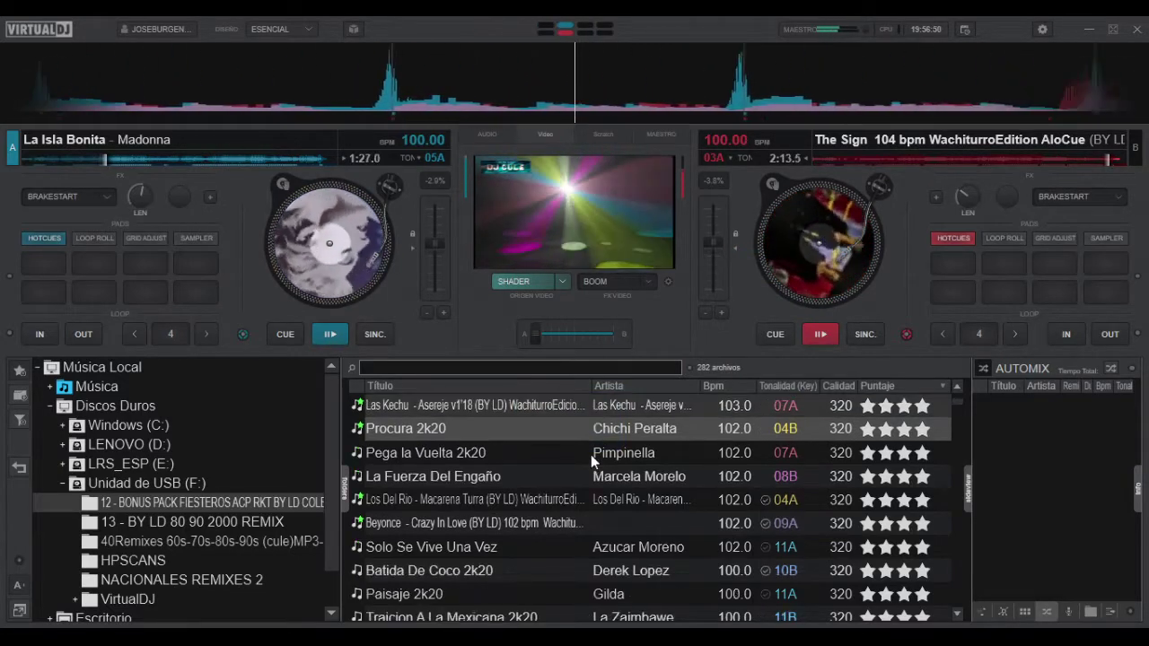
scroll(591, 455, down, 2)
scroll(590, 455, down, 2)
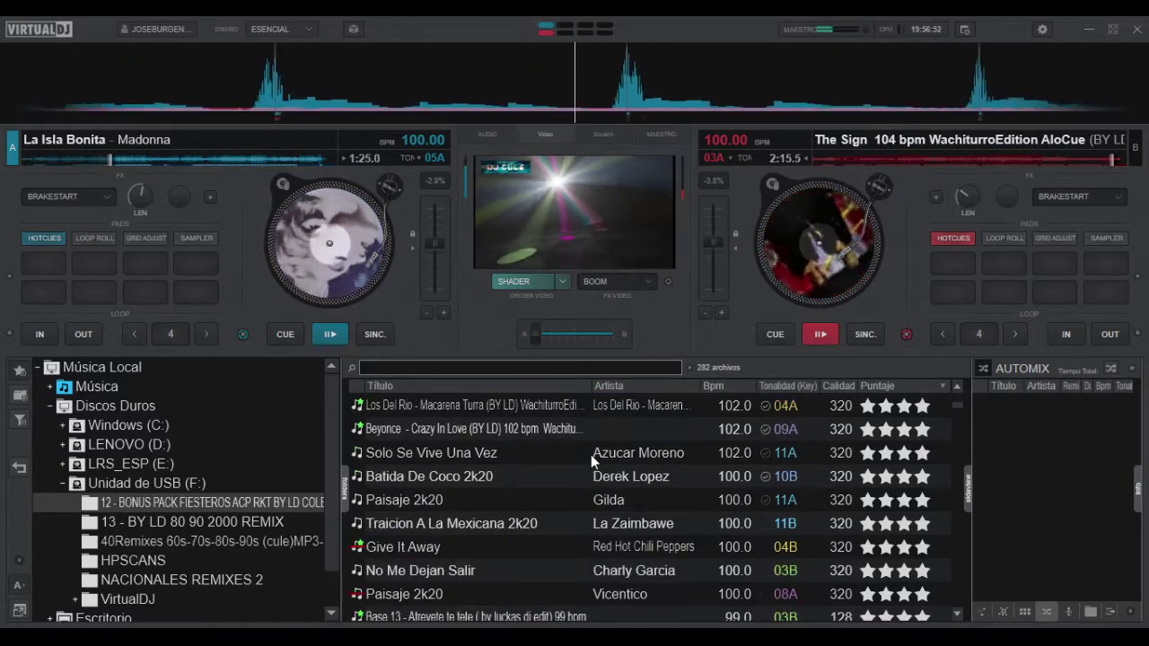
scroll(590, 455, down, 3)
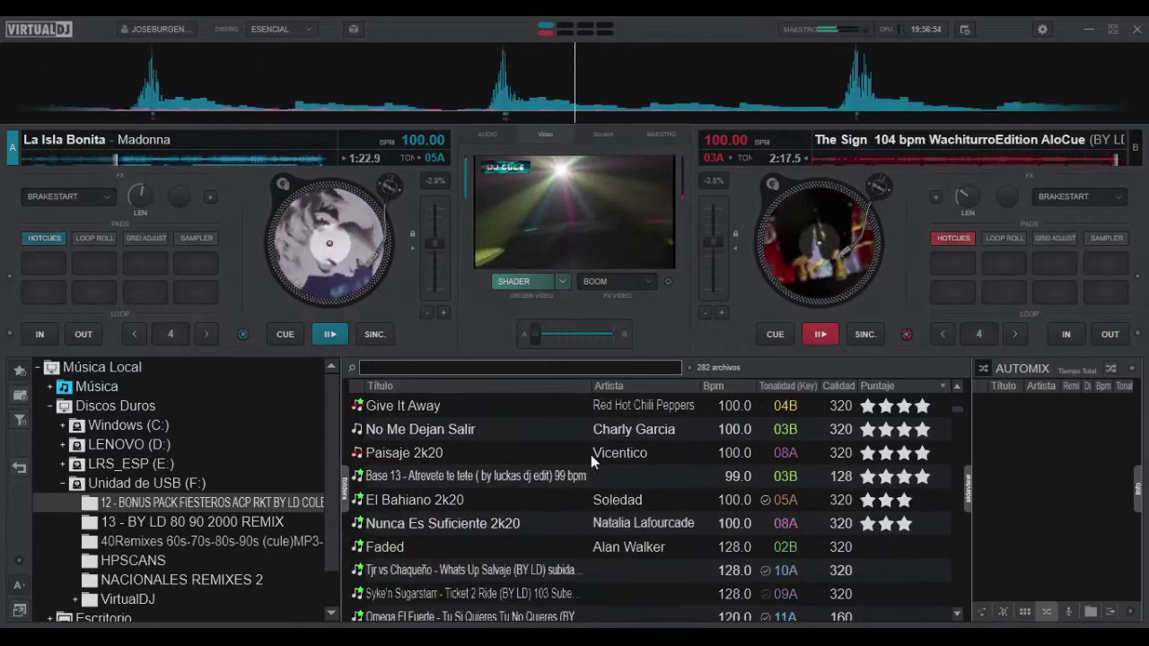
scroll(591, 454, up, 3)
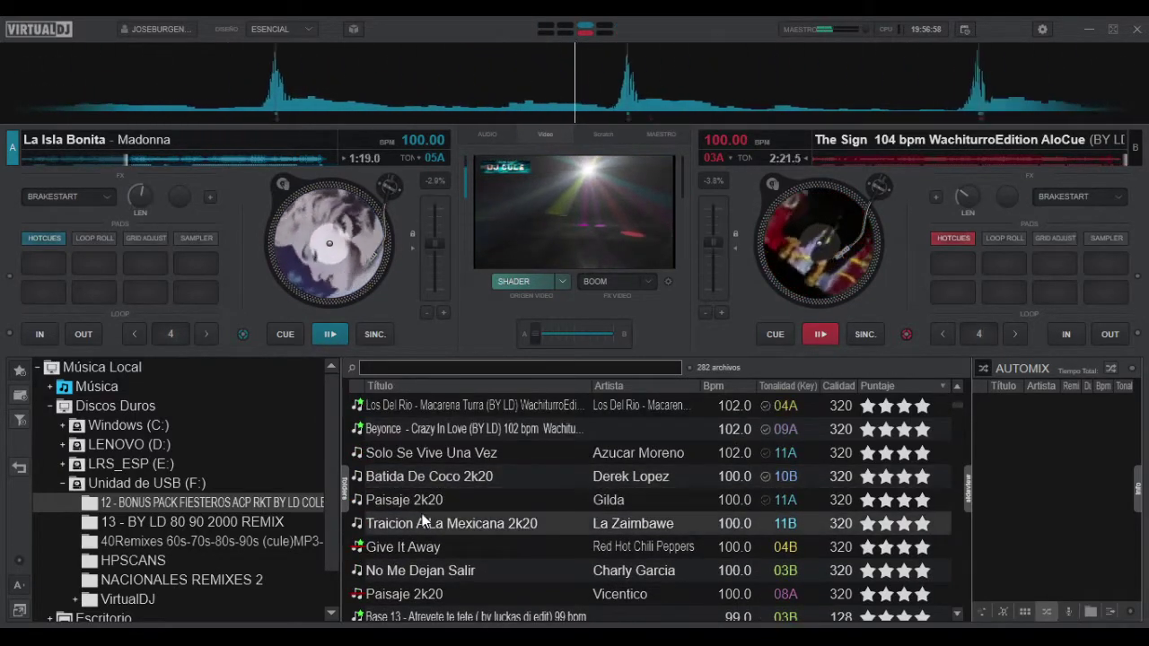
drag(398, 520, 861, 207)
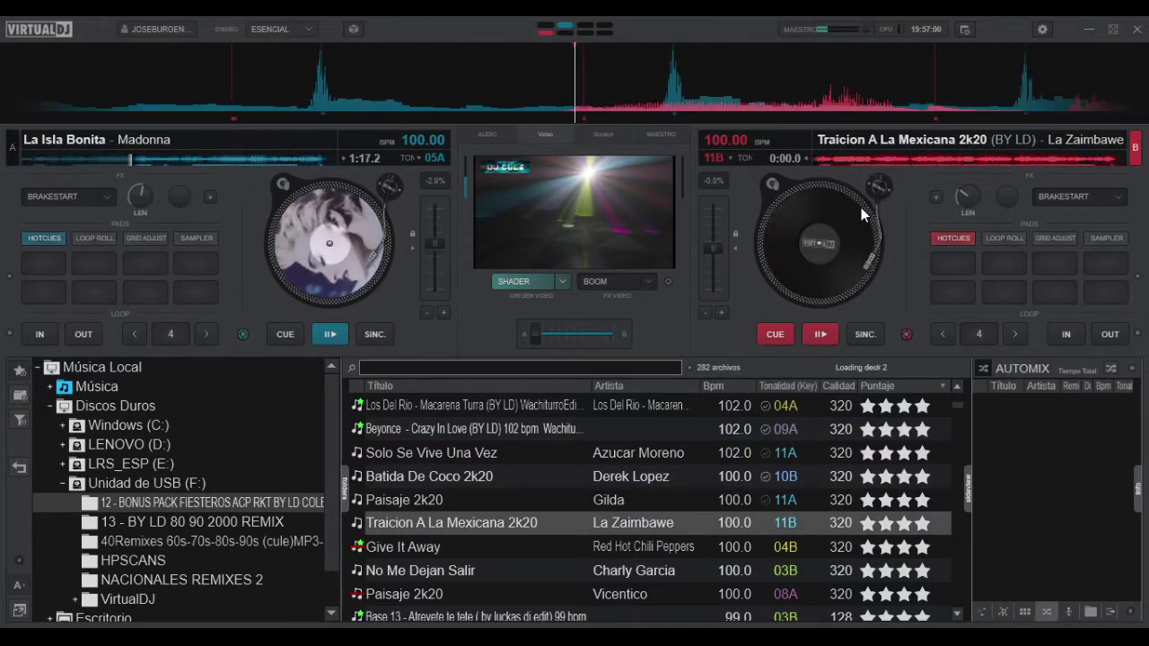
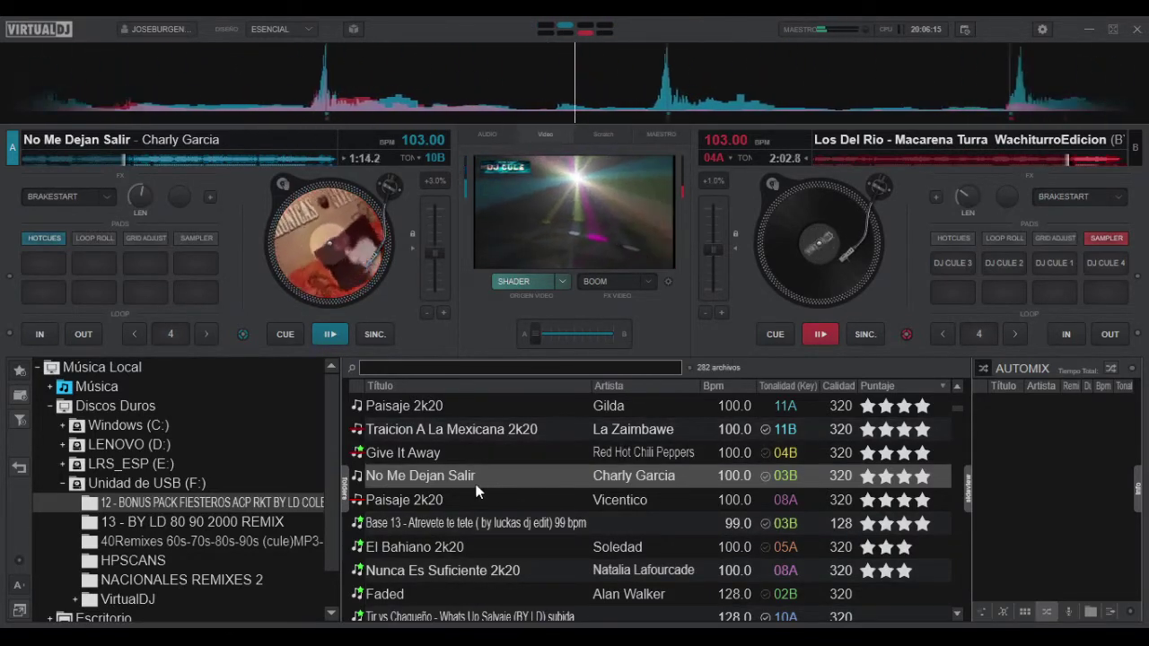
- Load "Paisaje 2k20" by Gilda from the song list onto deck B and start playing it
scroll(427, 444, up, 2)
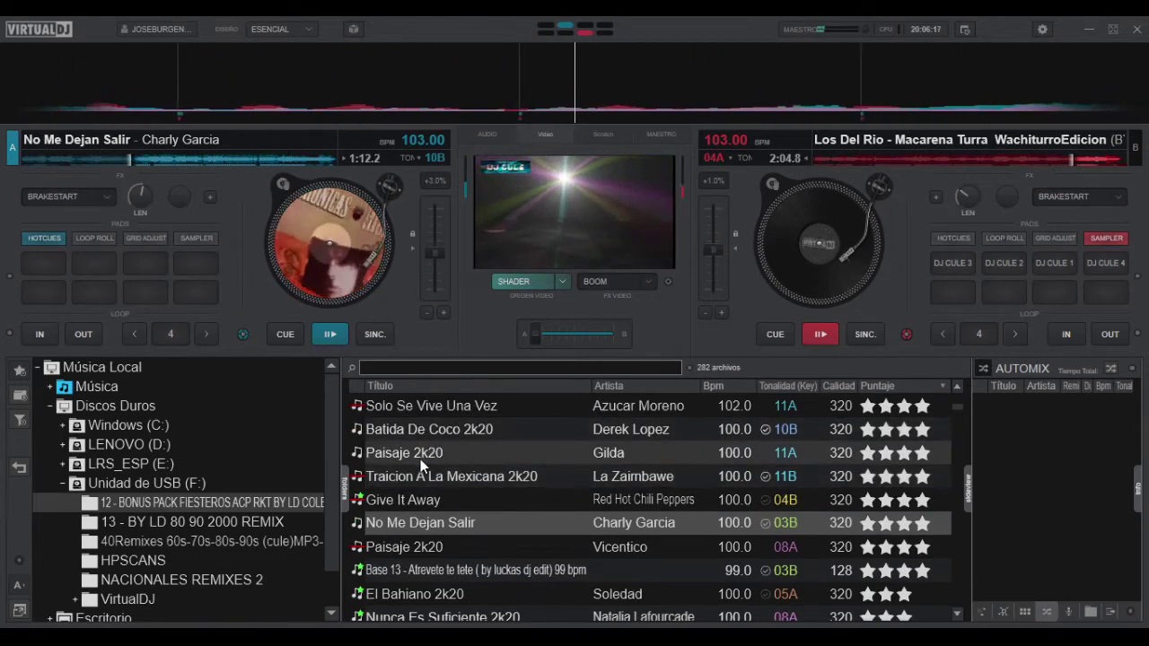
click(406, 443)
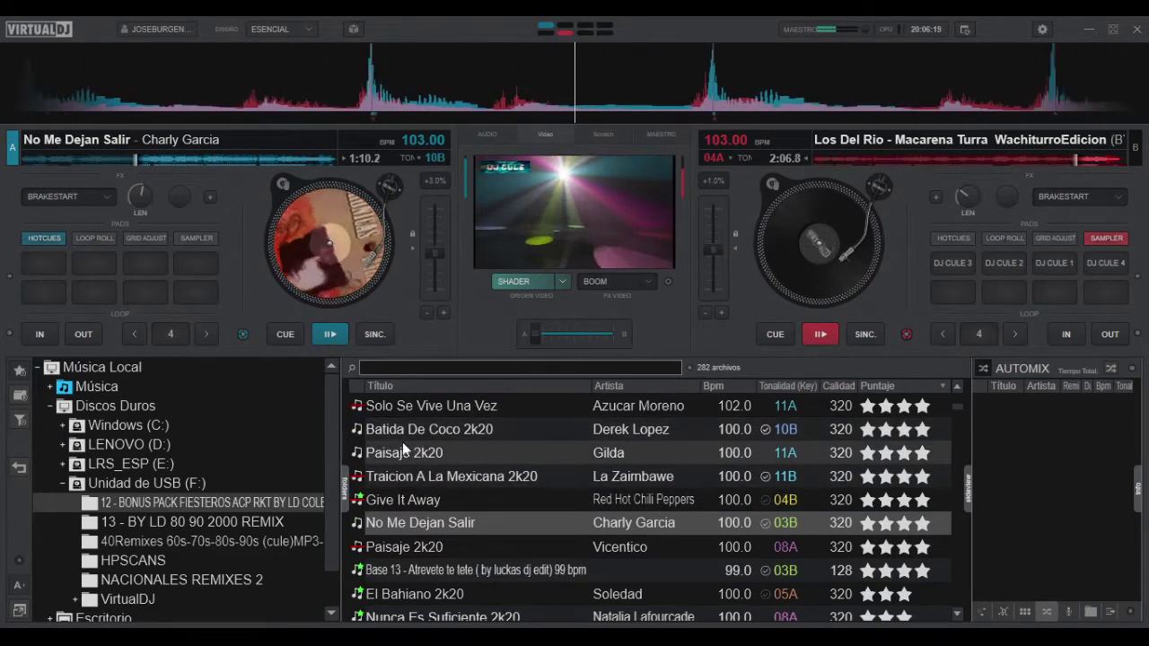
drag(394, 451, 909, 155)
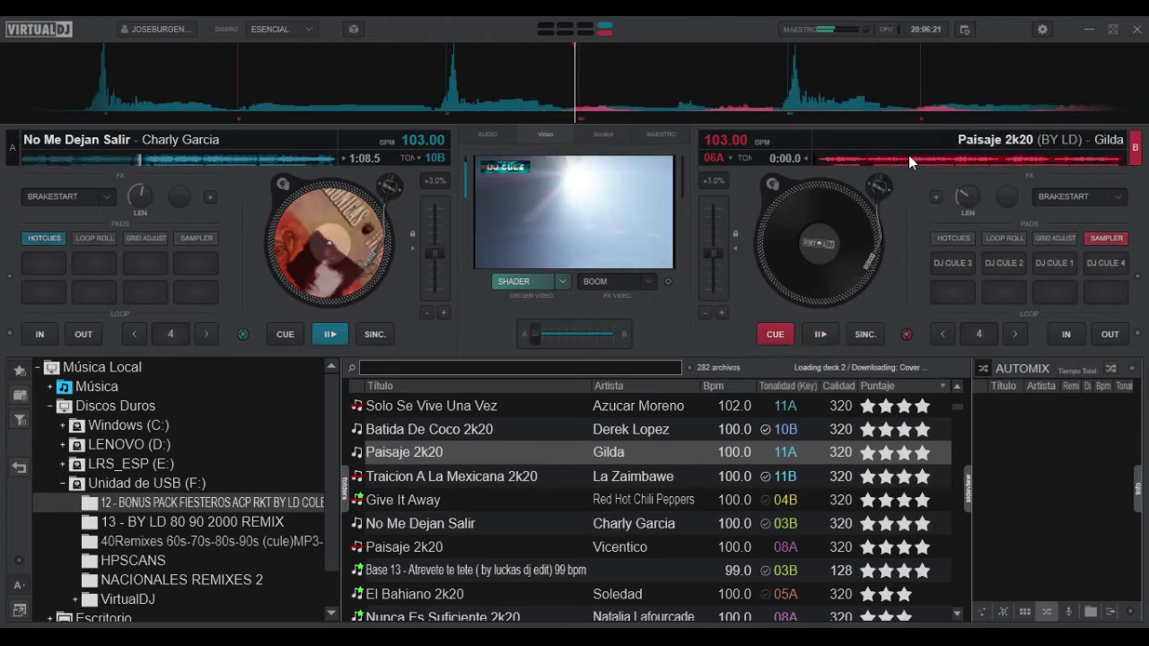
key(space)
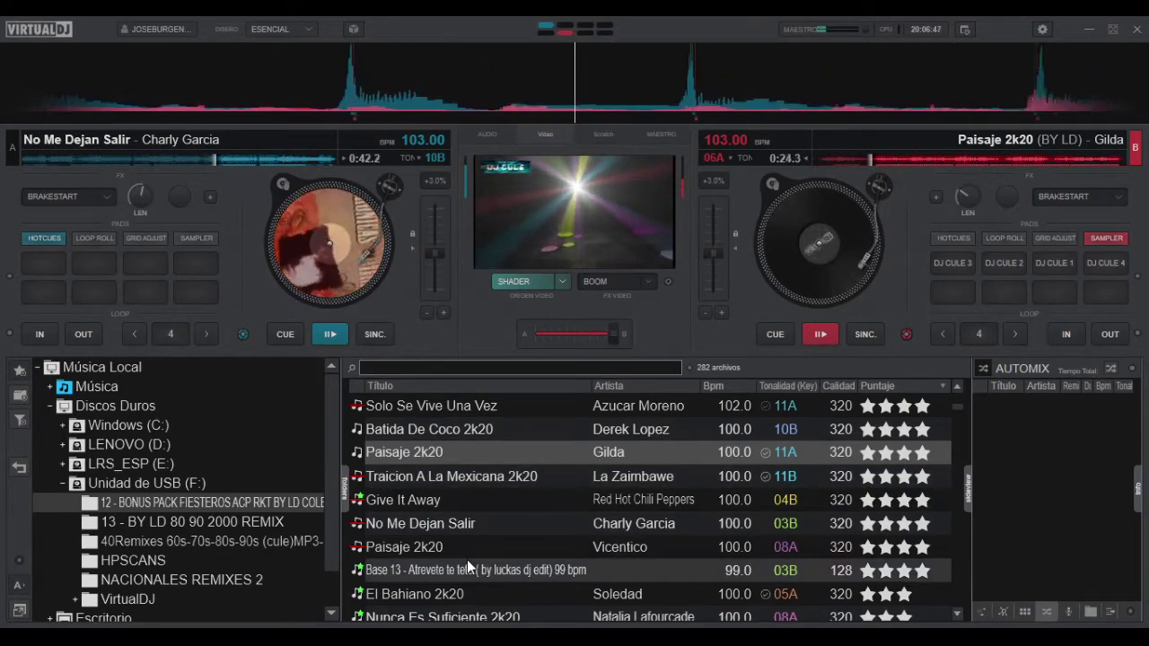
- Load "La Fuerza Del Engaño" by Marcela Morelo onto deck A and start playing it
scroll(467, 559, up, 2)
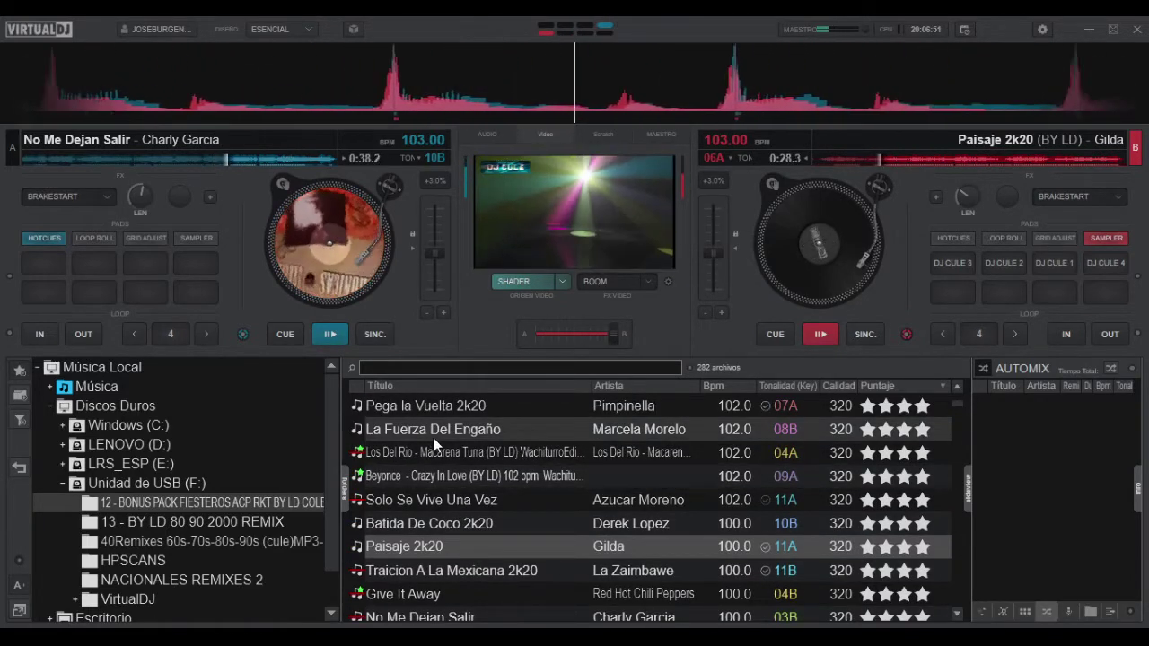
scroll(440, 444, up, 2)
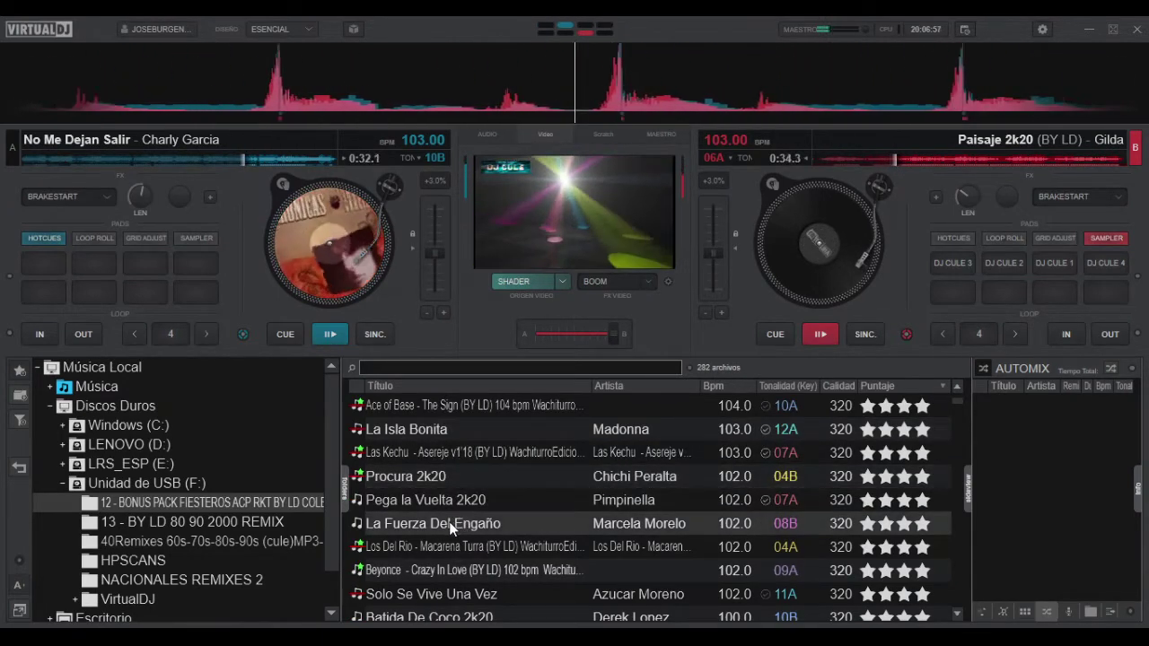
drag(451, 527, 215, 174)
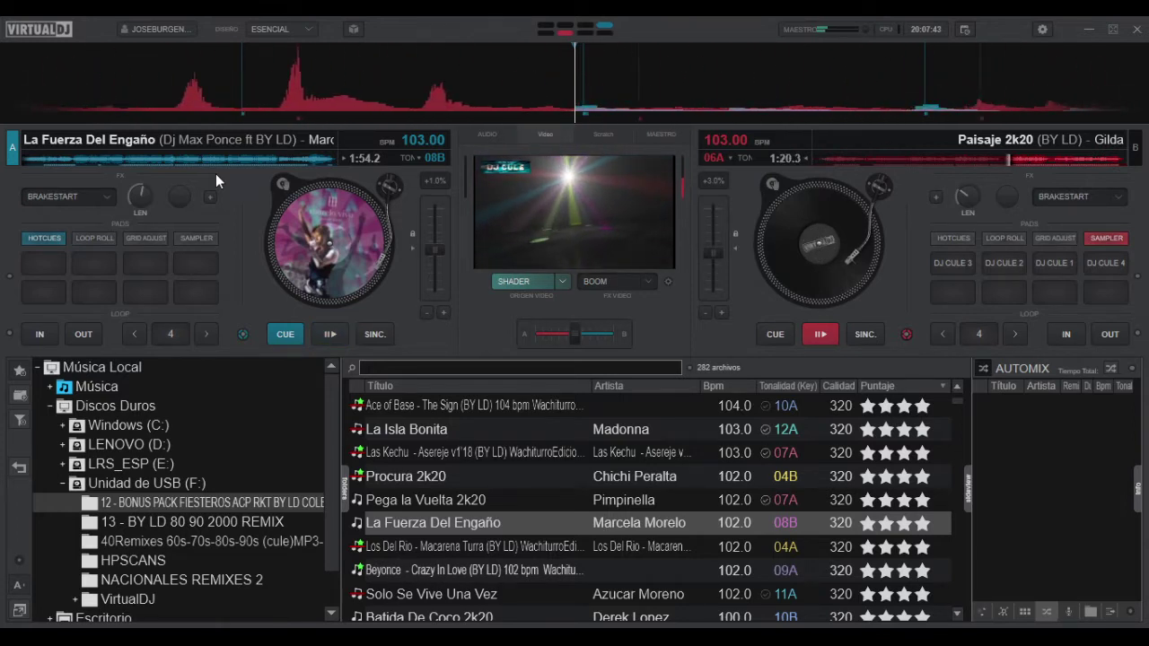
key(space)
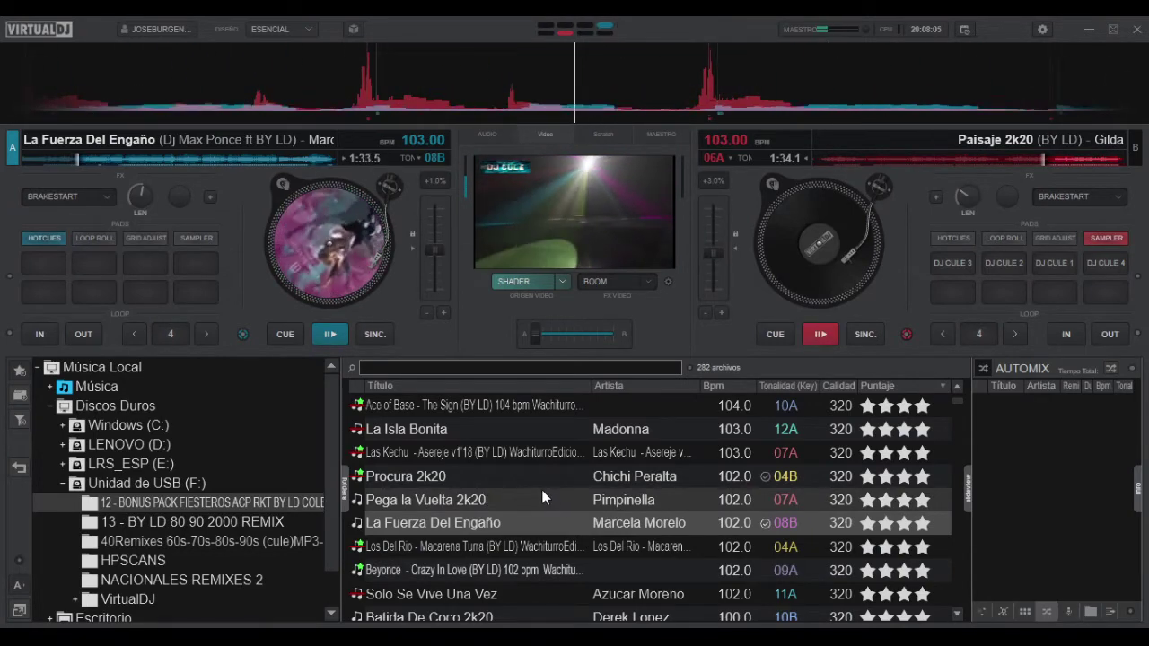
- Load Lmfao's "Party Rock Anthem" 104 bpm remix onto deck B and trigger the DJ CULE 1 sample
scroll(521, 474, up, 1)
scroll(520, 474, up, 1)
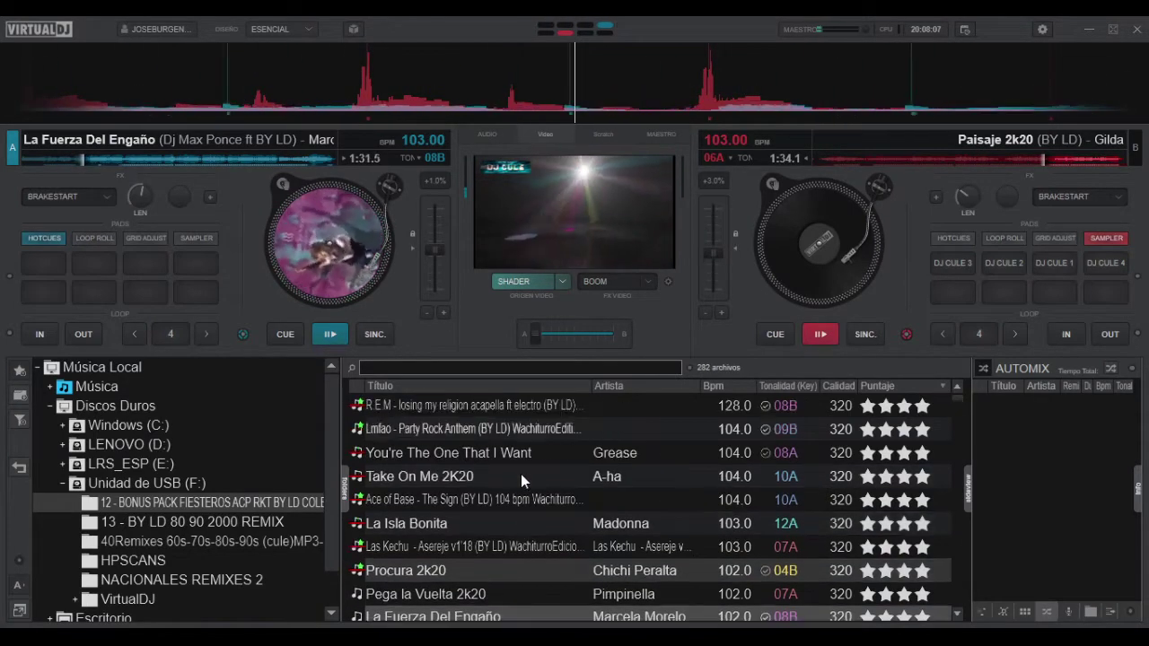
drag(469, 425, 892, 220)
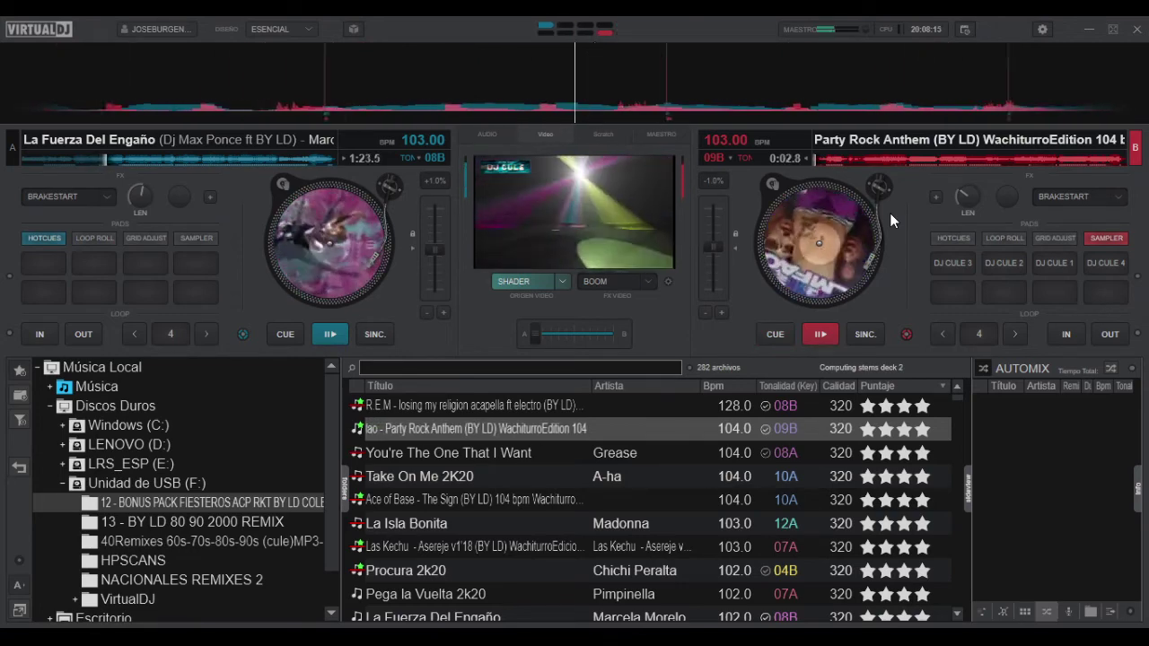
click(1053, 262)
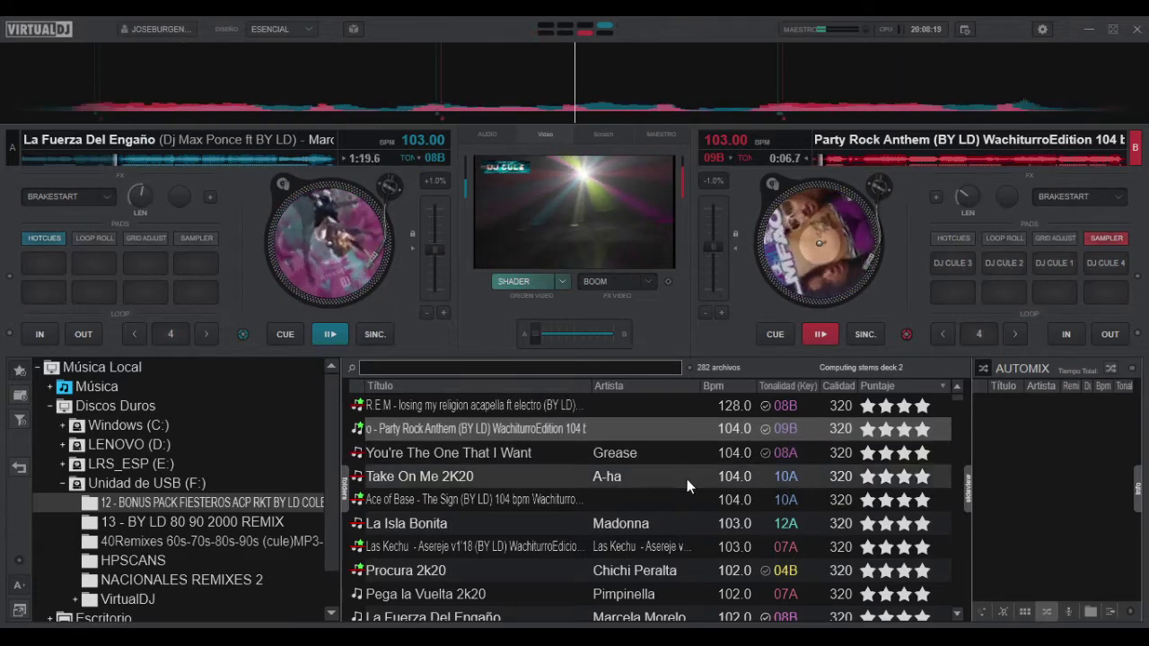
- Load "Pega la Vuelta 2k20" by Pimpinella onto deck B and start playing it
scroll(689, 494, down, 2)
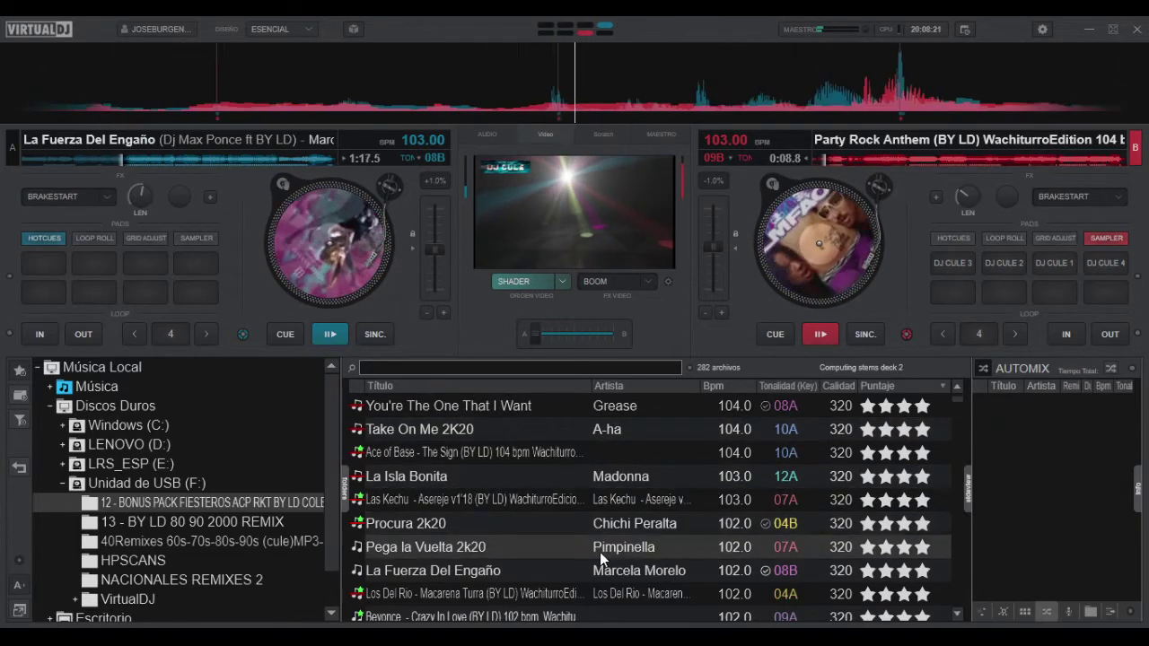
drag(462, 546, 904, 157)
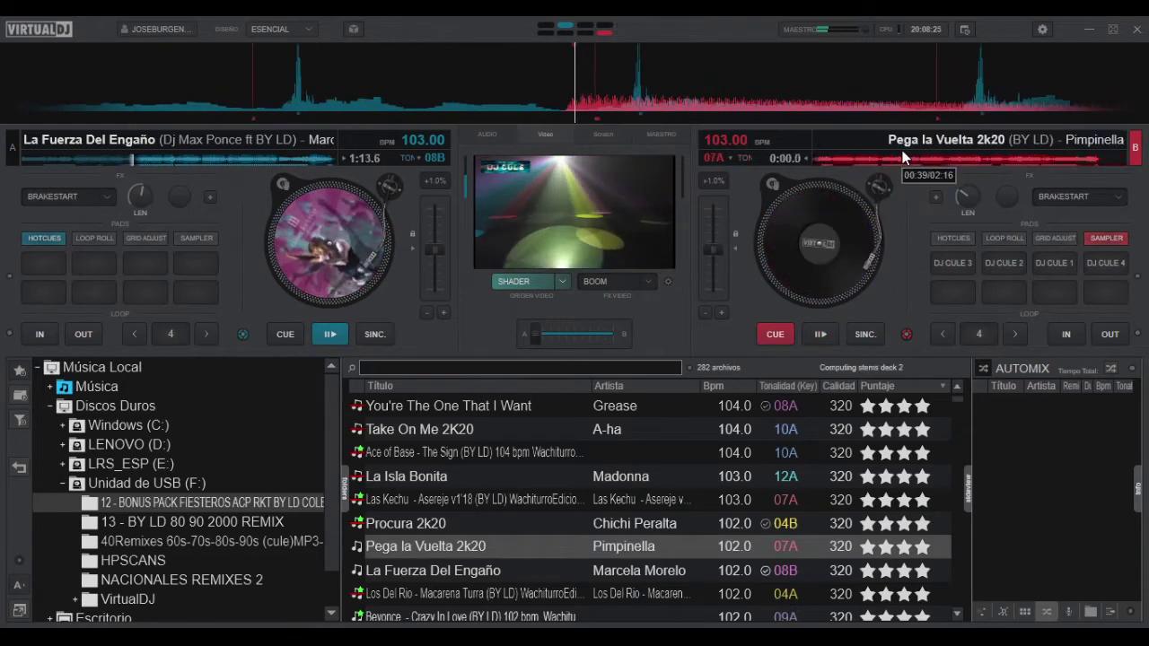
key(space)
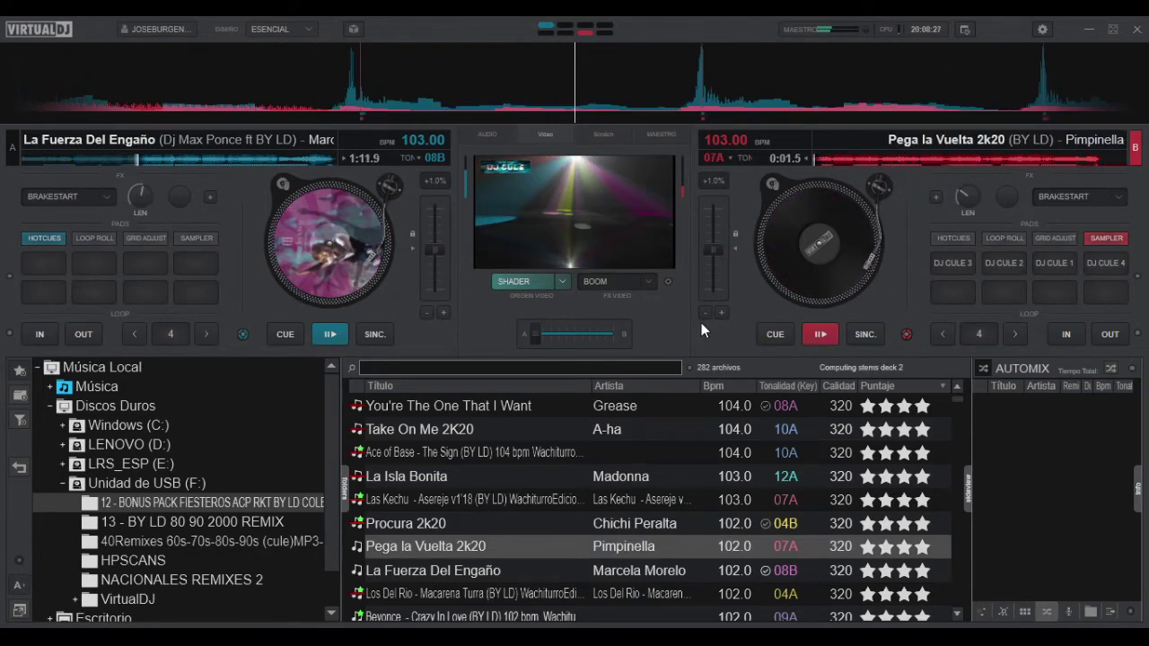
- Load "Paisaje 2k20" by Vicentico onto deck B, cue it at its start and play it
scroll(667, 536, down, 2)
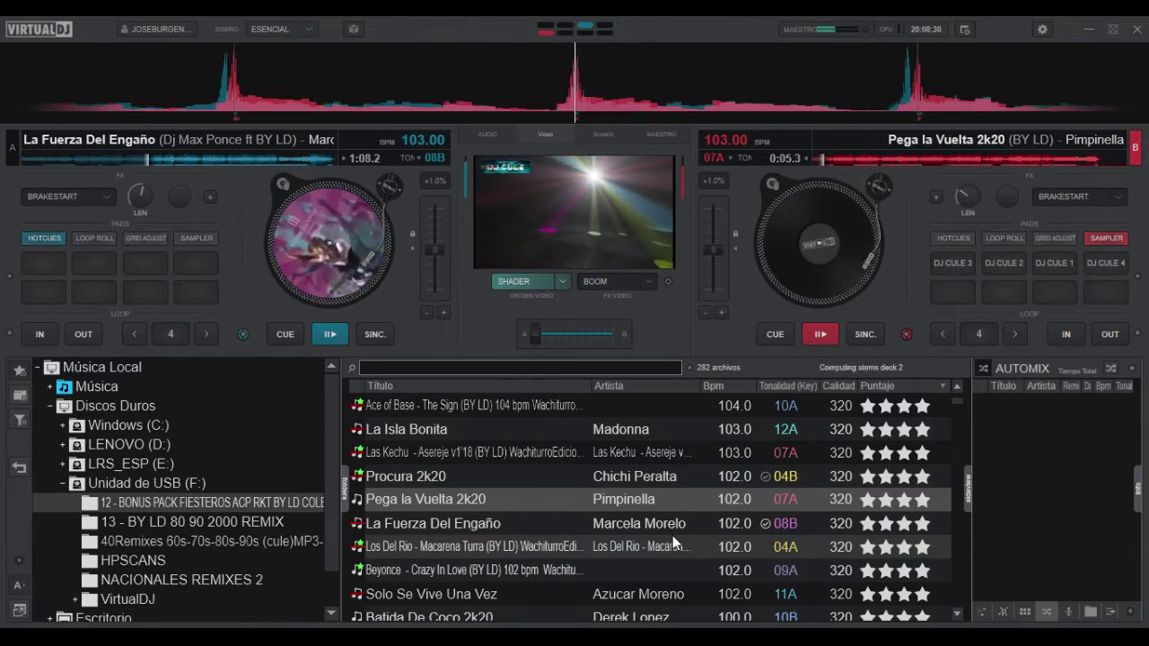
scroll(673, 535, down, 2)
scroll(674, 542, down, 2)
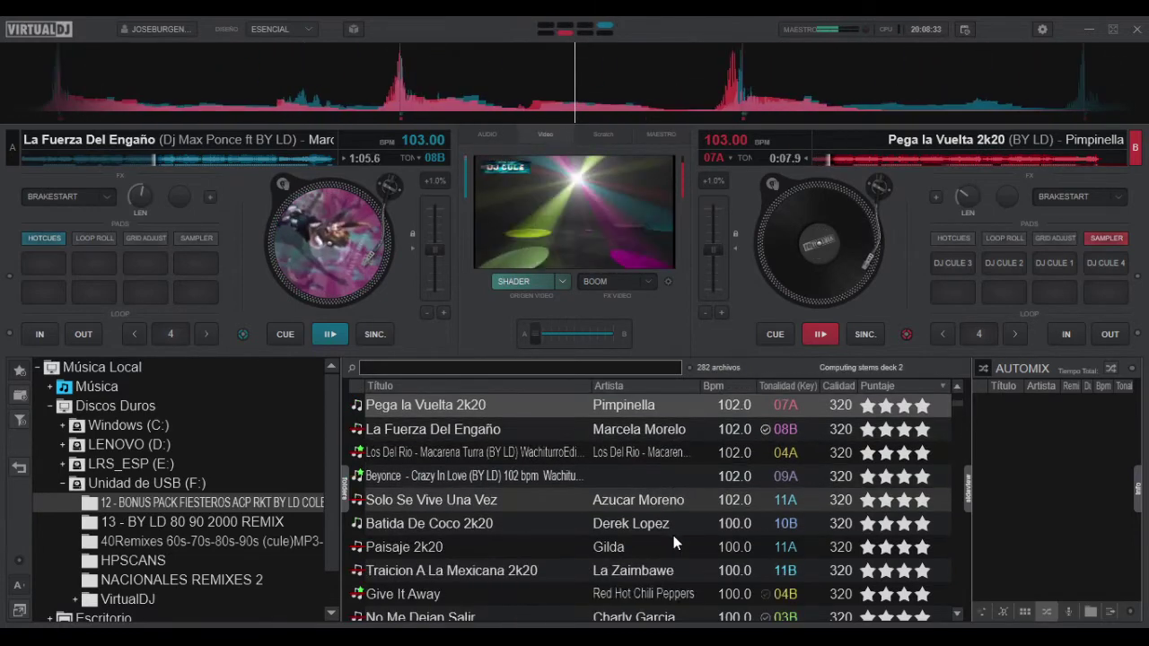
scroll(674, 542, down, 2)
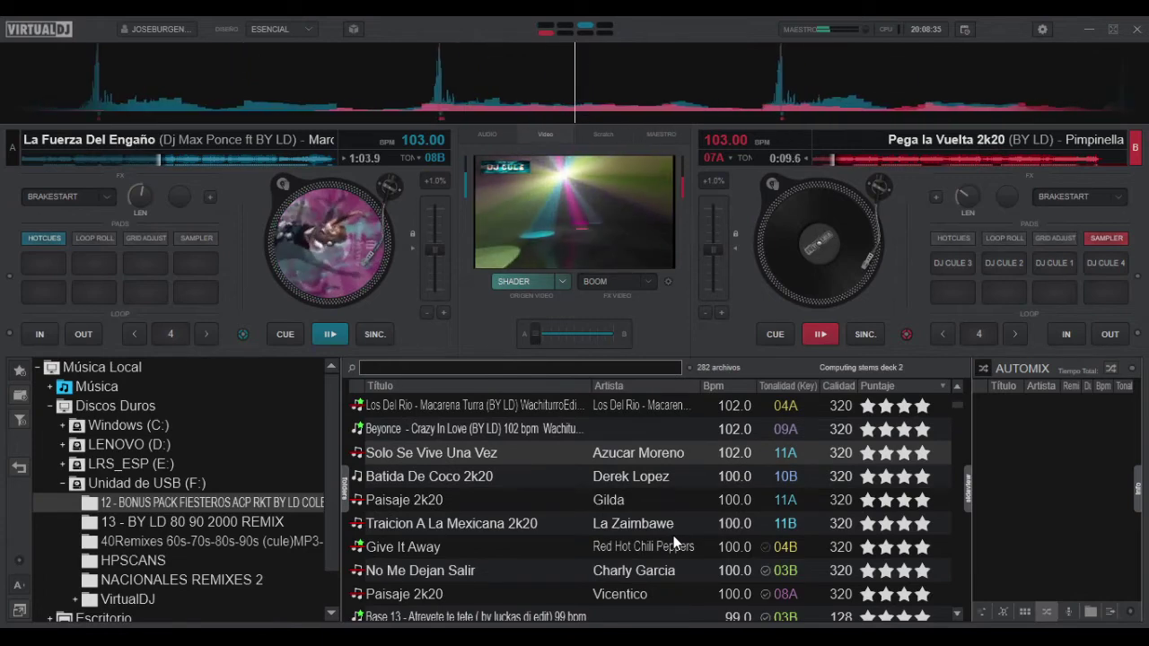
drag(624, 601, 915, 180)
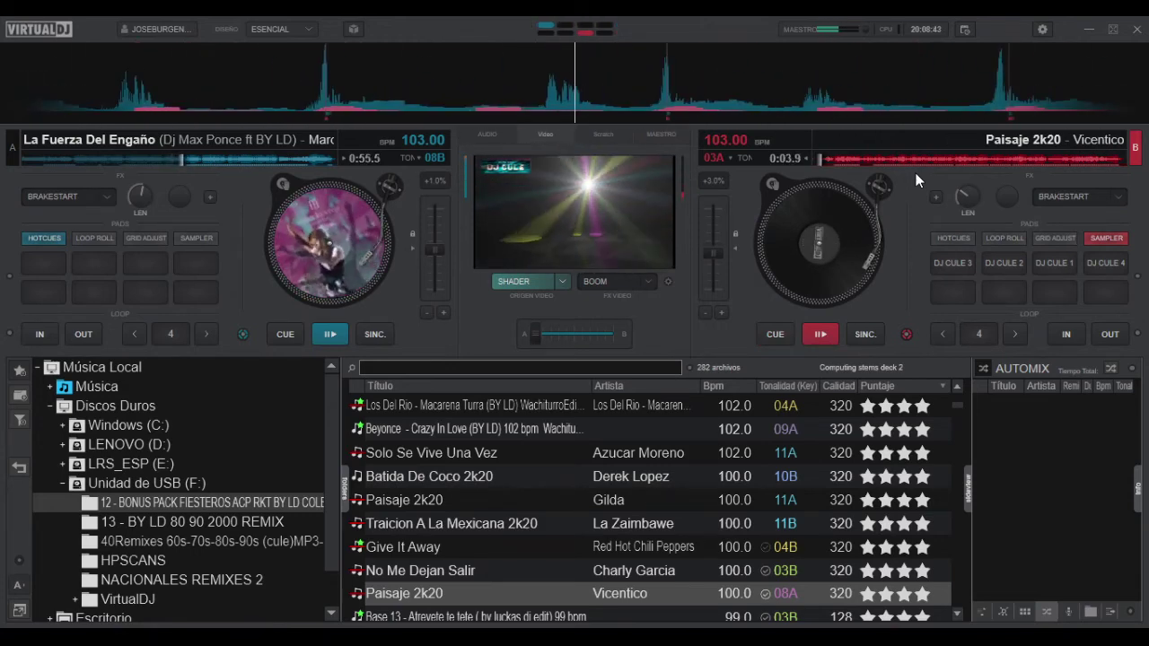
key(w)
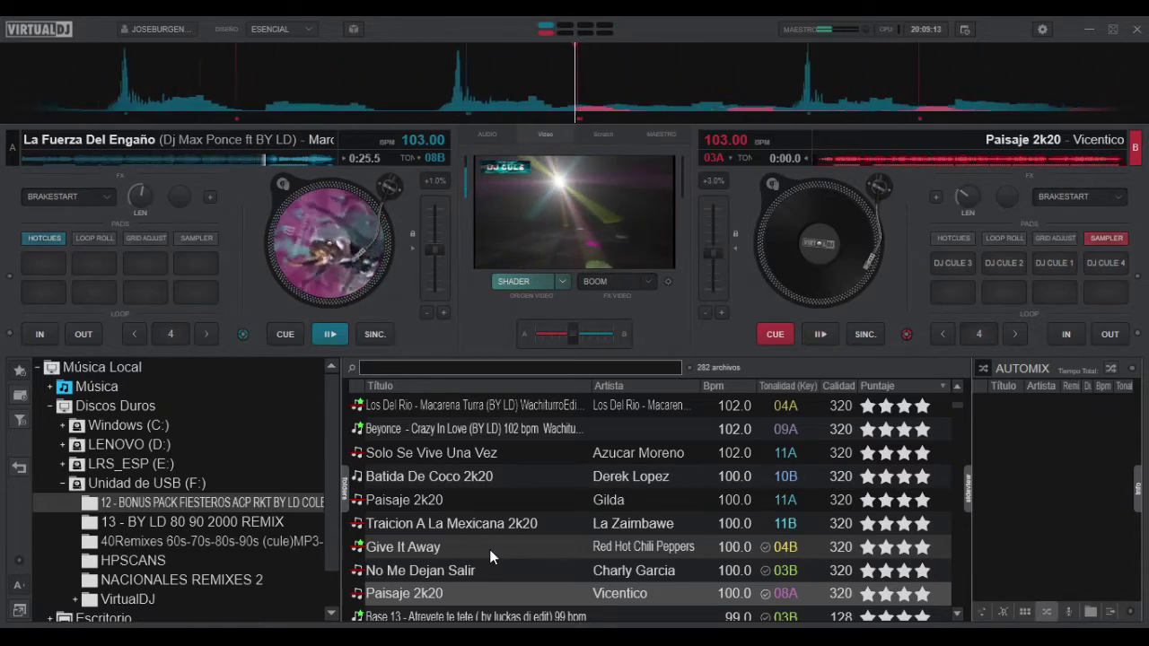
key(space)
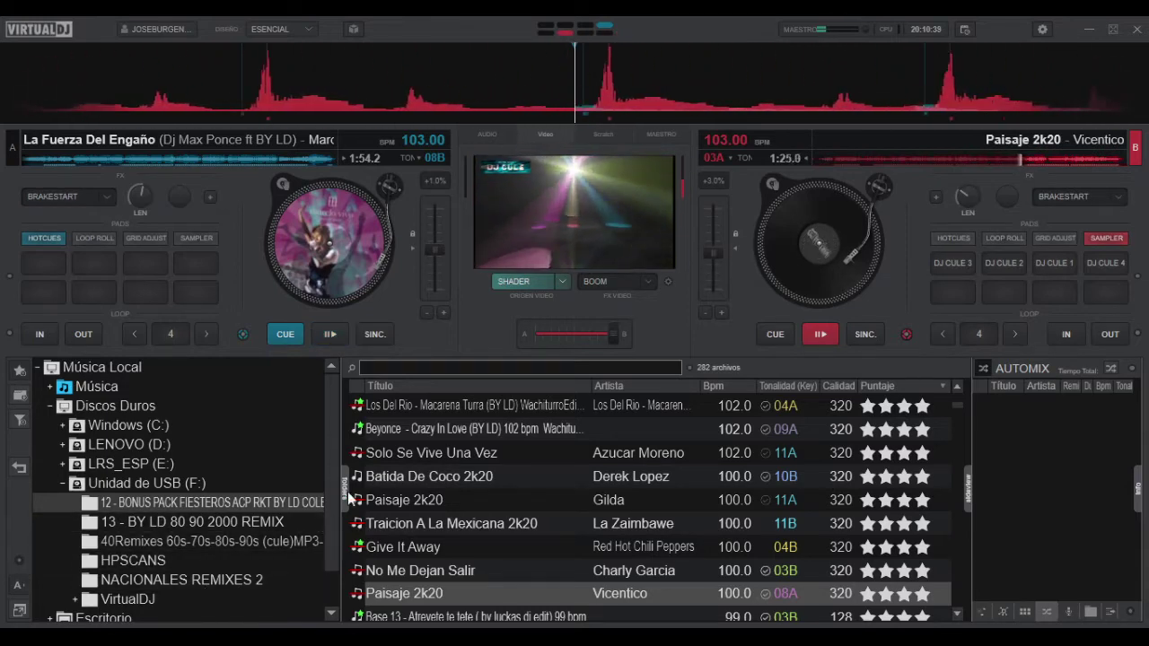
- Load Lmfao's "Party Rock Anthem" 104 bpm remix onto deck A and start playing it
scroll(410, 430, up, 5)
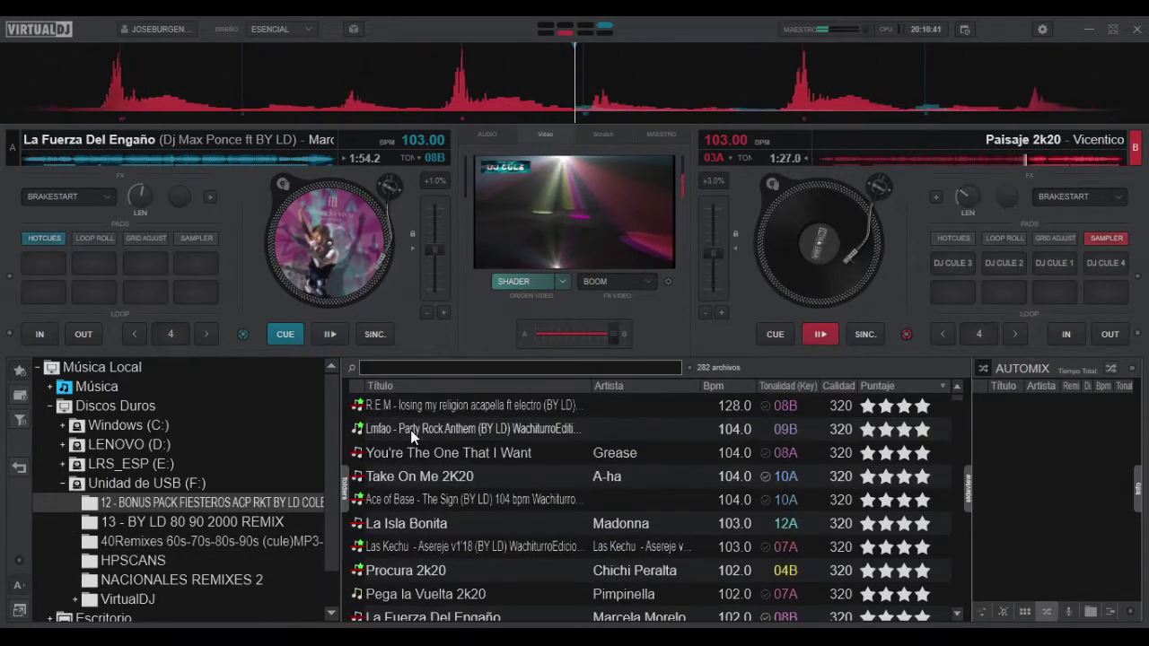
click(411, 430)
drag(411, 431, 165, 199)
key(space)
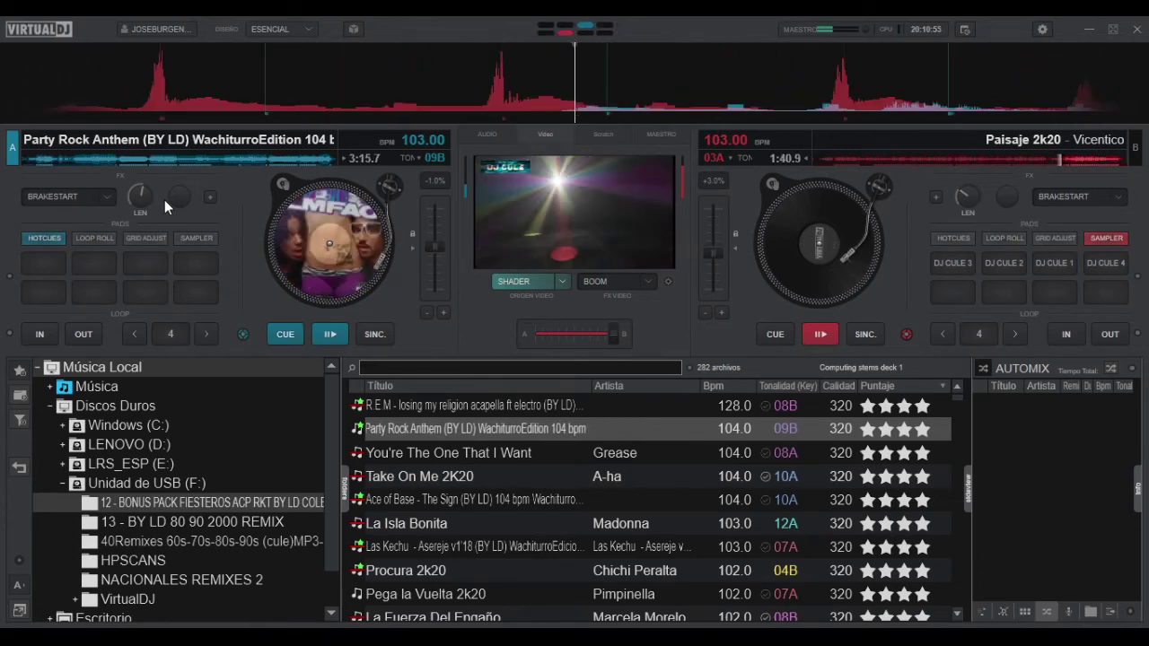
key(space)
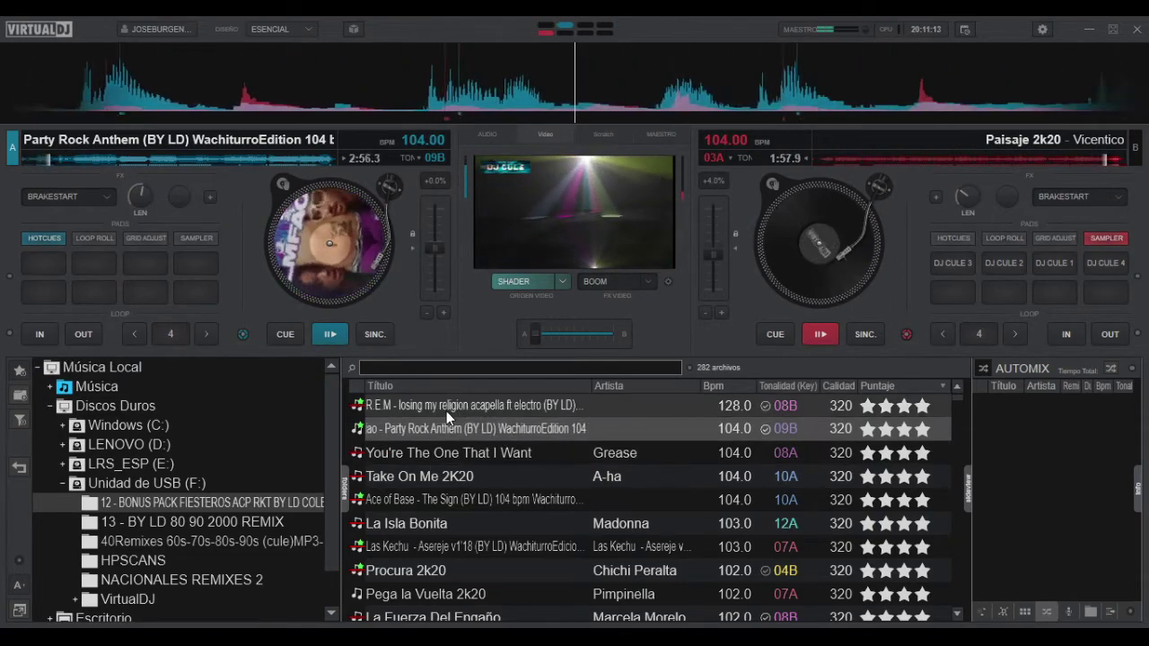
- Load R.E.M.'s "losing my religion acapella" remix onto deck B and play it from its start cue
drag(446, 411, 835, 208)
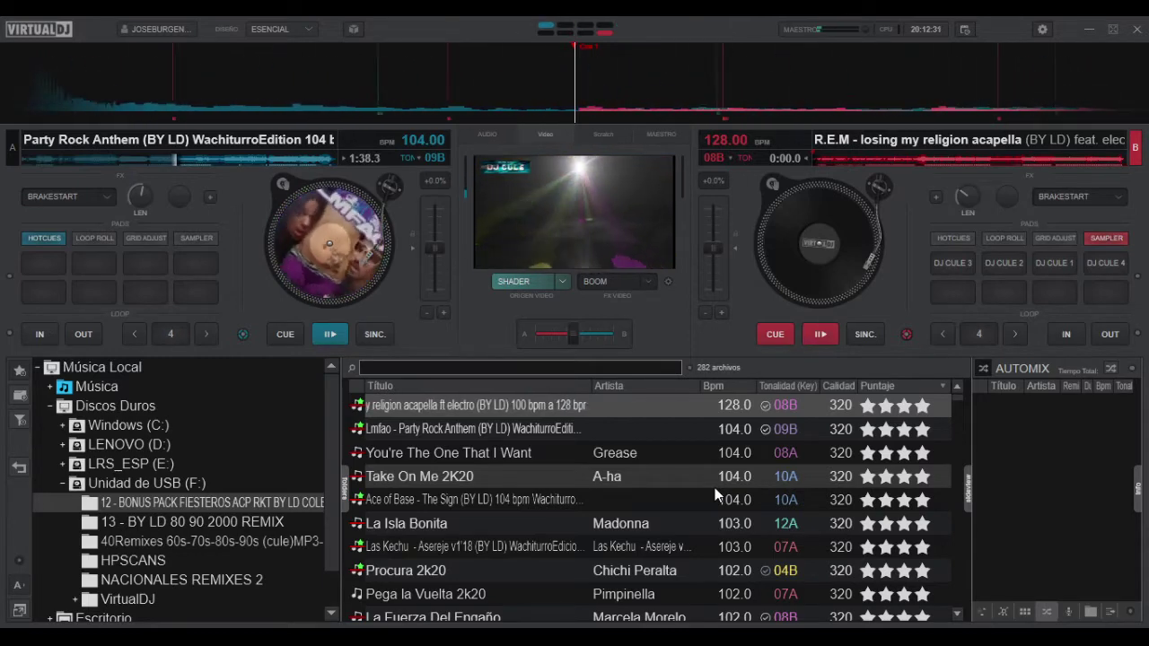
key(space)
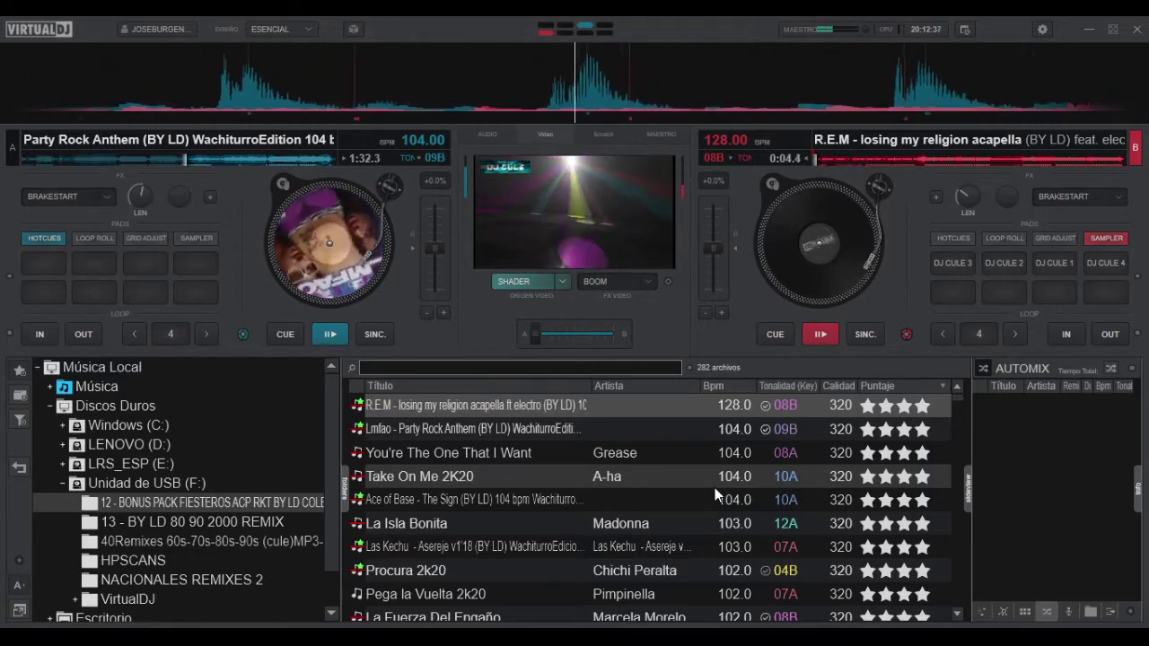
key(space)
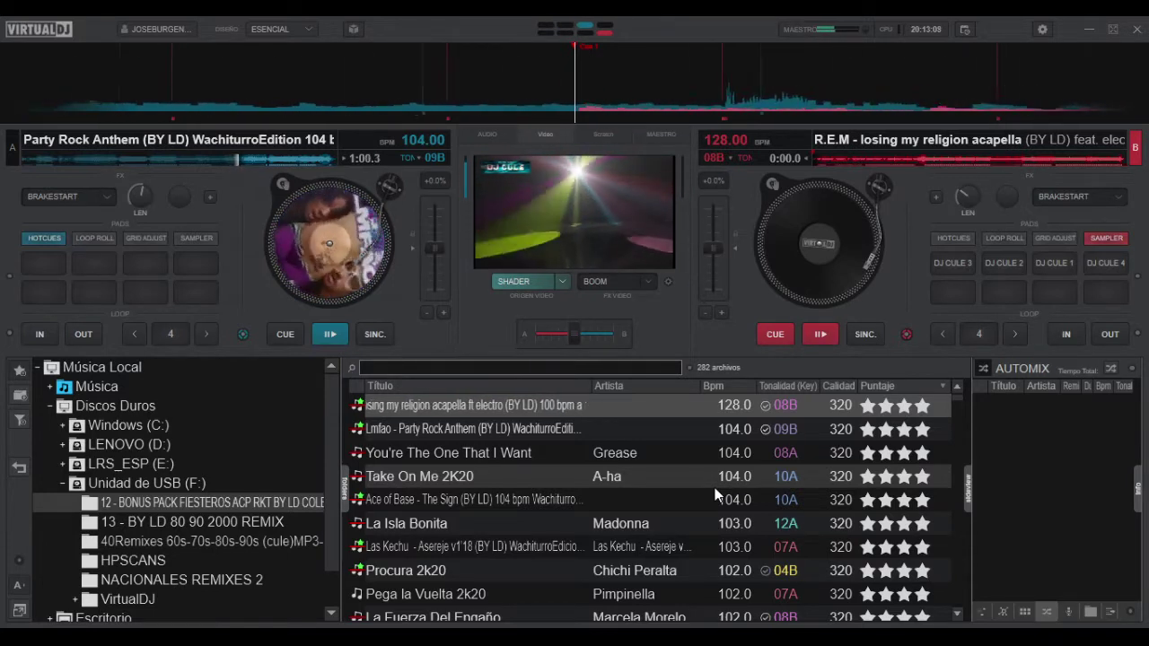
key(space)
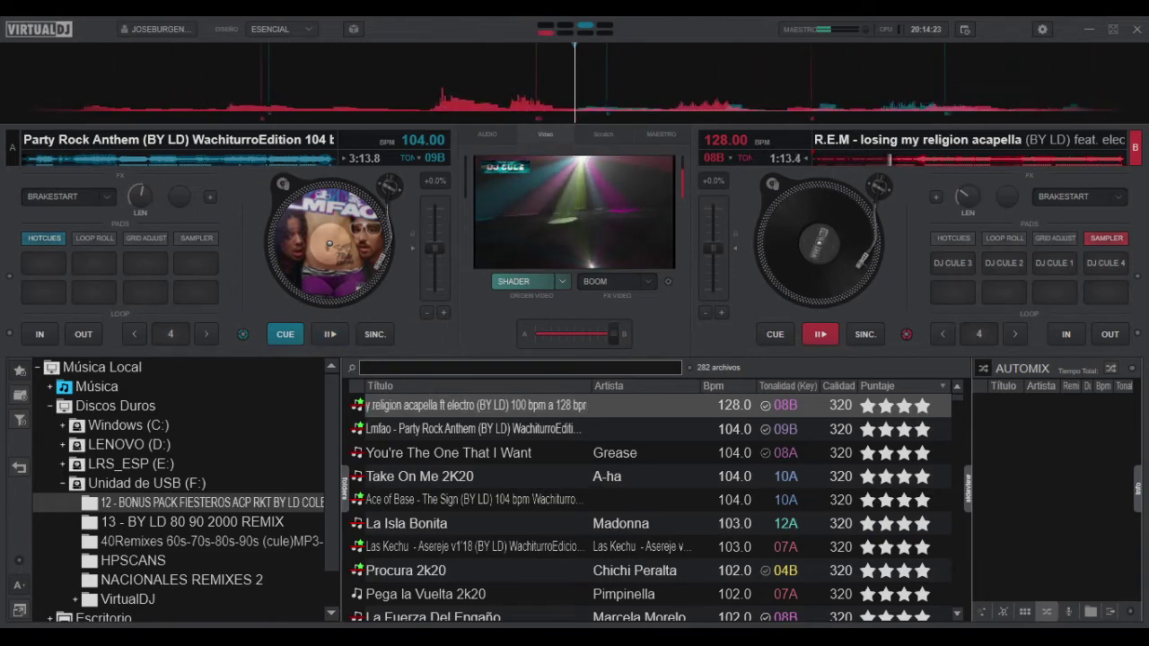
key(space)
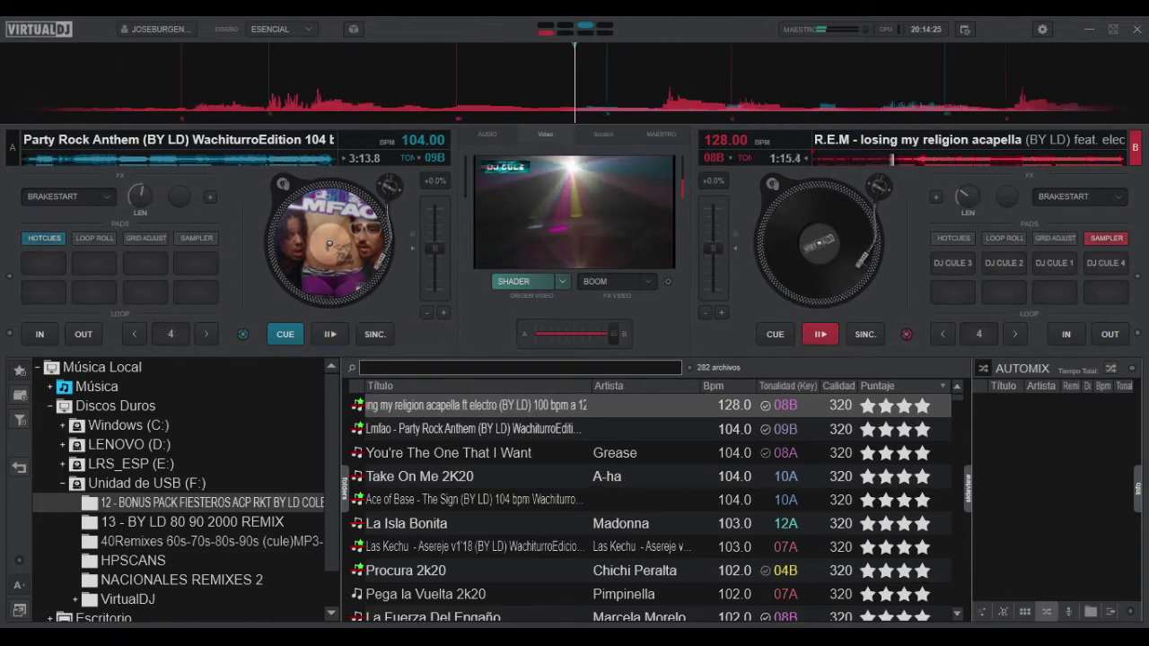